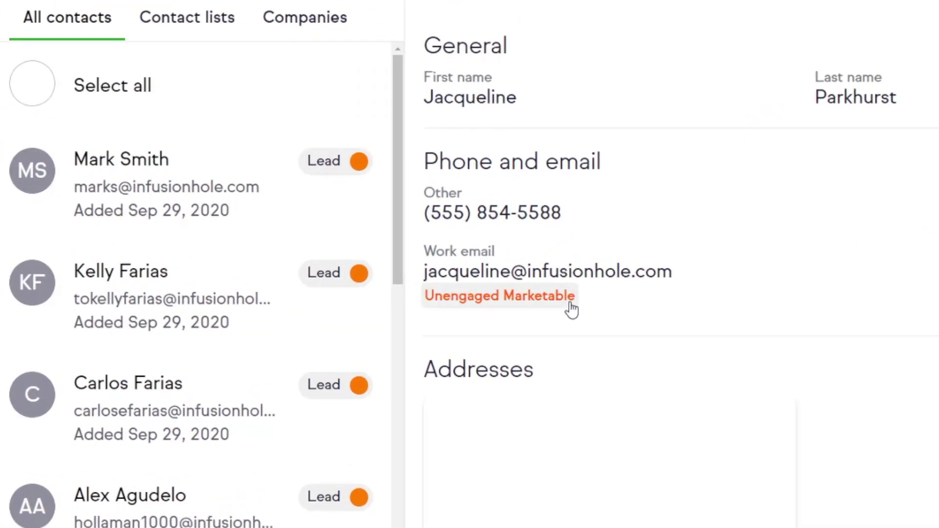
Step: Show the status details for the contact's work email address
left_click(571, 308)
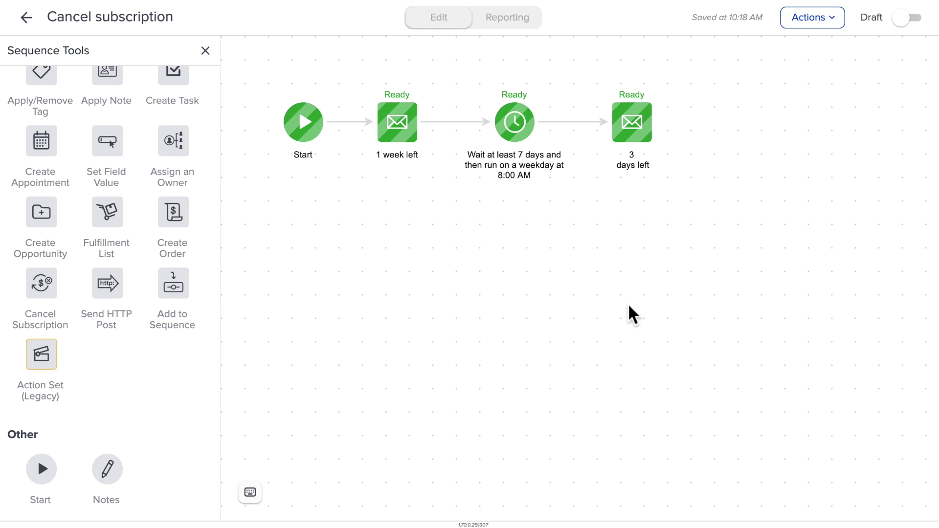
Step: Add a Cancel Subscription step after the 3-days-left email, choose the subscription to cancel, and save it
left_click_drag(53, 298, 739, 137)
double_click(746, 120)
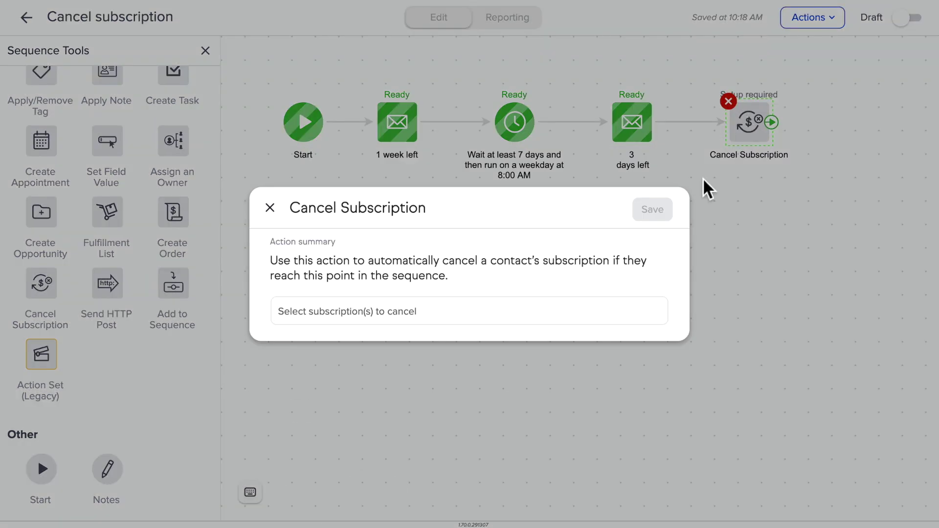
left_click(414, 317)
scroll(437, 364, "down", 2)
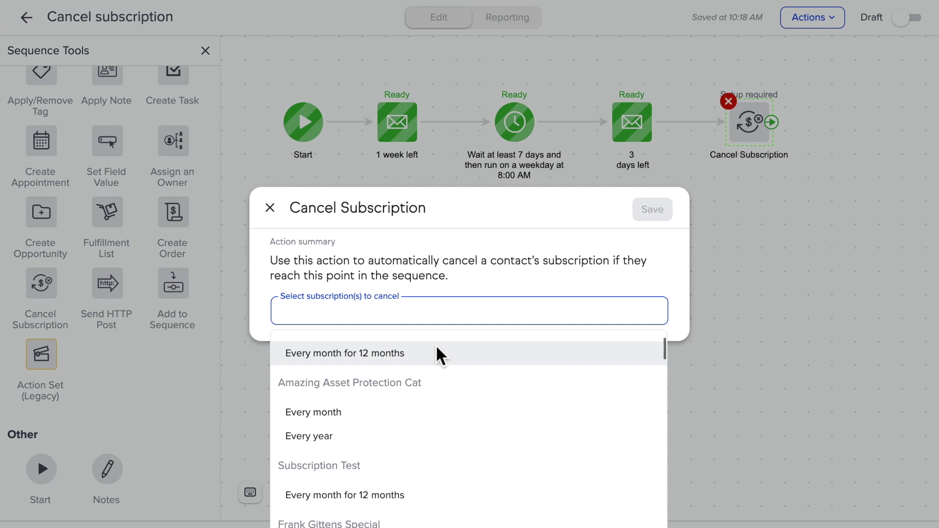
left_click(418, 353)
left_click(648, 211)
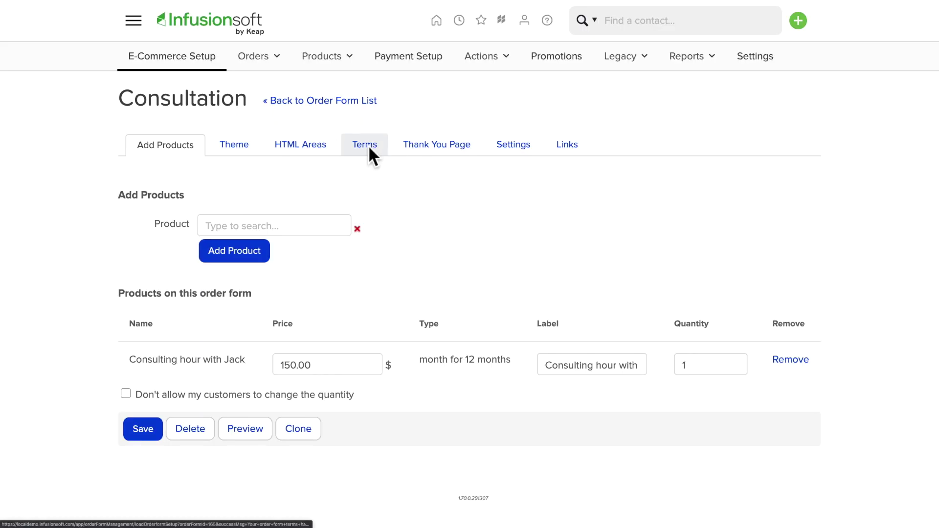
Step: Paste the terms into the Consultation order form, require agreement, save, and preview the form
left_click(371, 146)
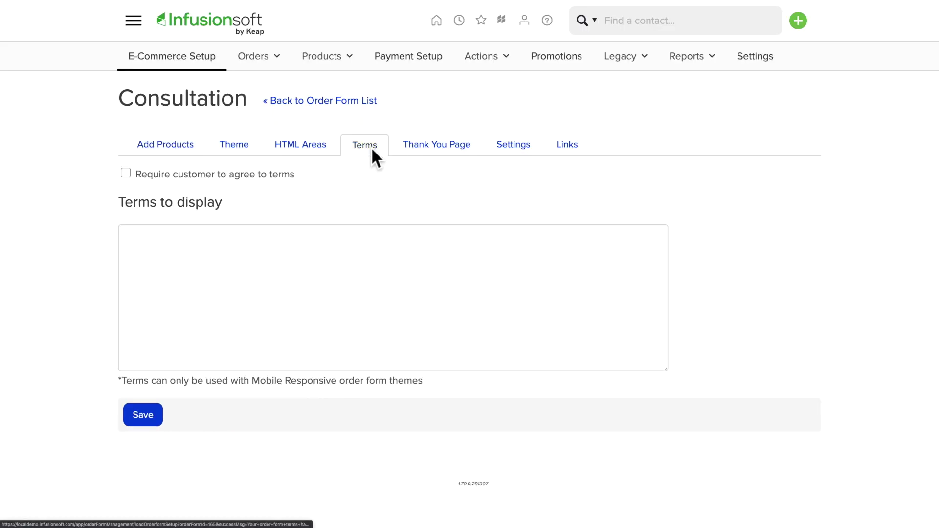
left_click(223, 256)
type("All sales are final, and you must wear a viking helmet during the consultation.")
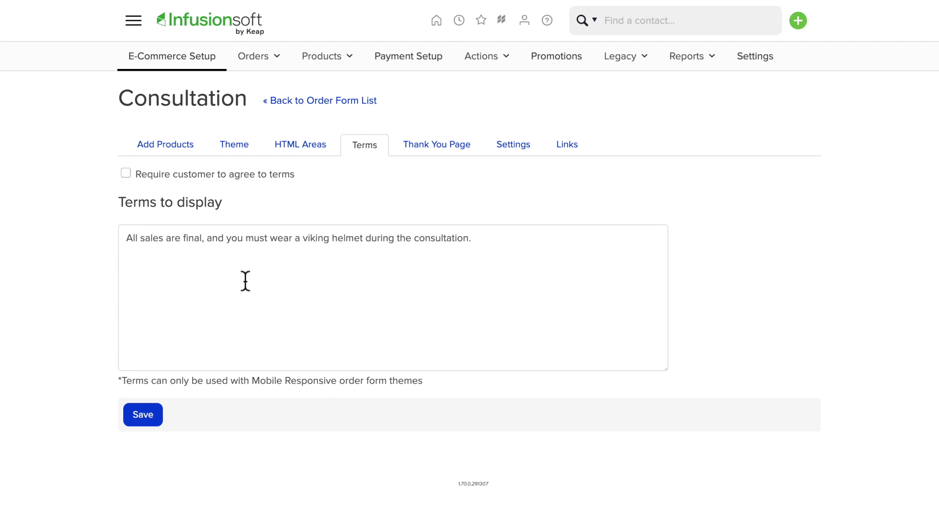
left_click(126, 173)
left_click(146, 416)
left_click(242, 465)
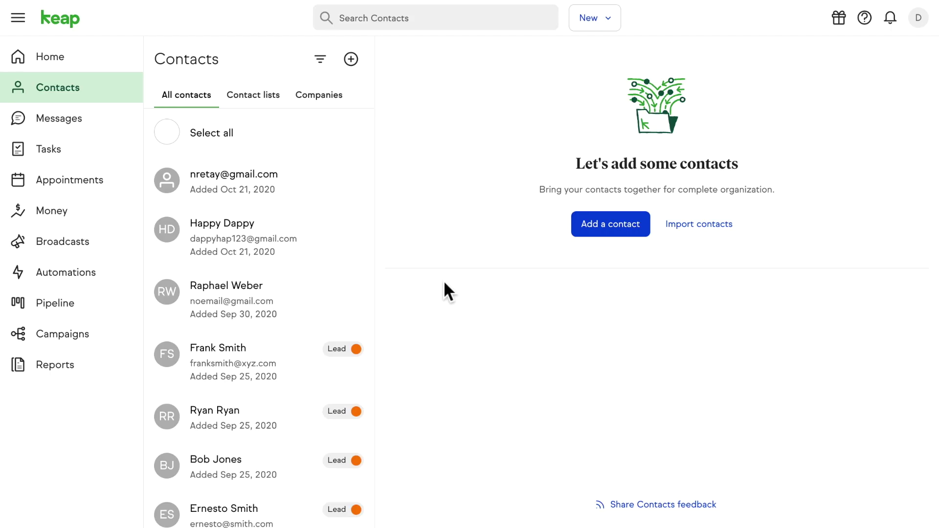
Step: Search the companies list for ABC and open its company page
left_click(322, 98)
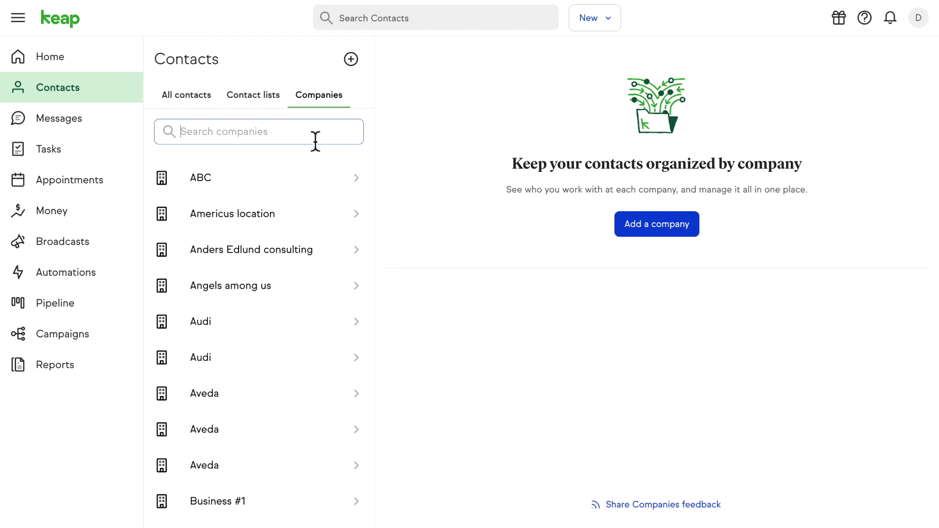
type("ABC")
left_click(262, 175)
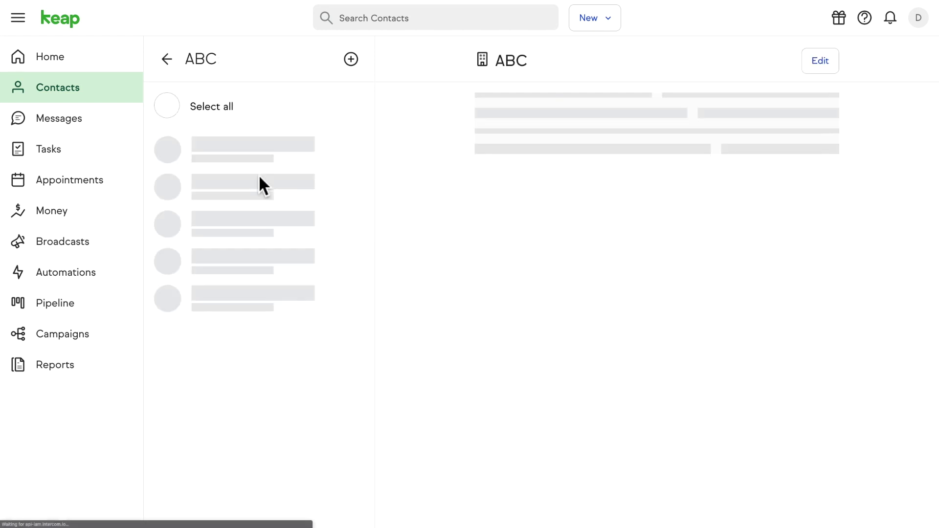
left_click_drag(259, 178, 267, 179)
scroll(308, 254, "down", 5)
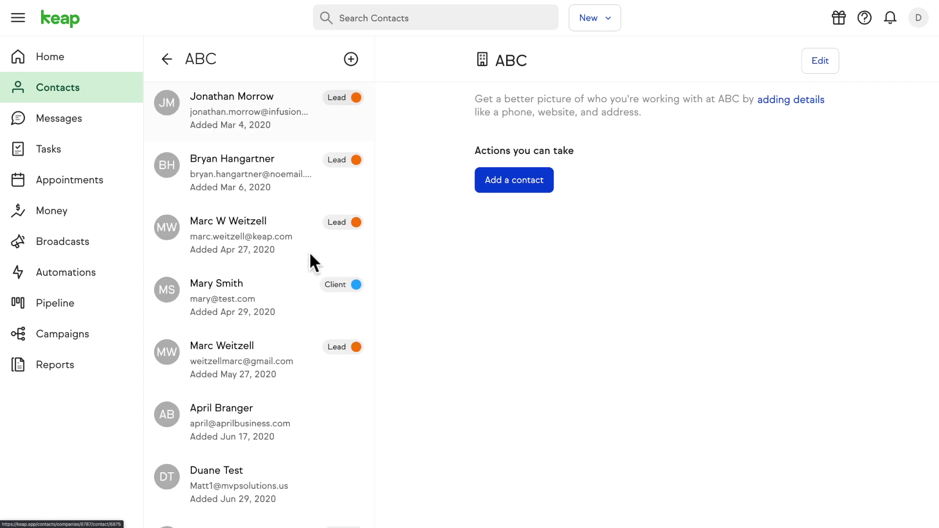
scroll(288, 226, "up", 5)
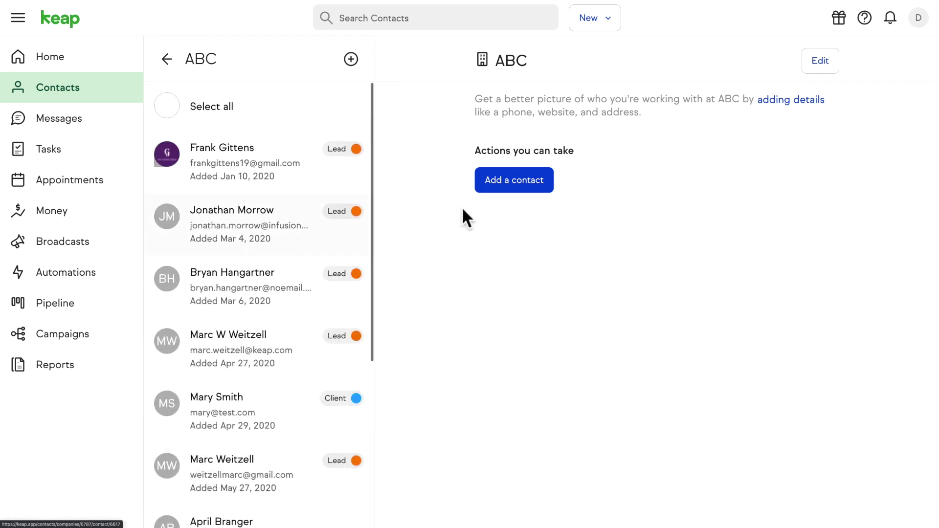
Step: Open the ABC company's details form and save it without changes
left_click(792, 101)
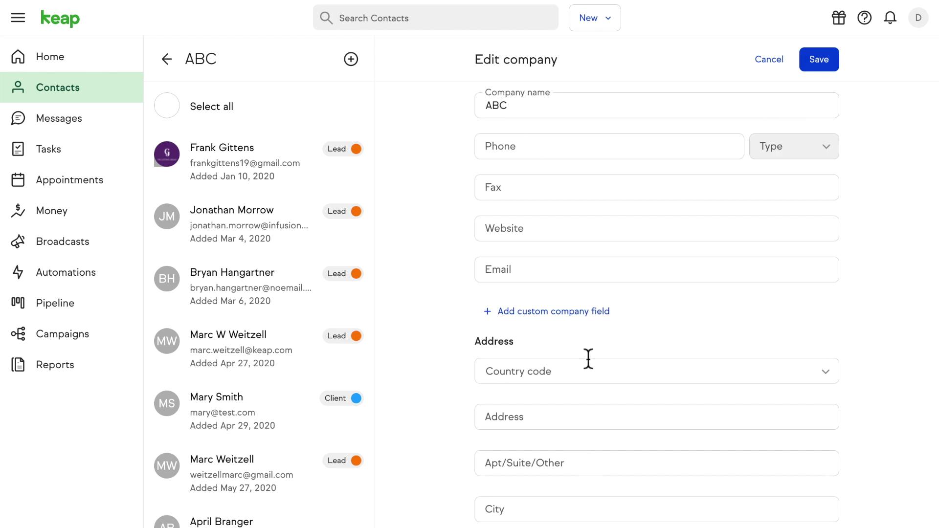
scroll(604, 185, "down", 3)
scroll(605, 186, "up", 3)
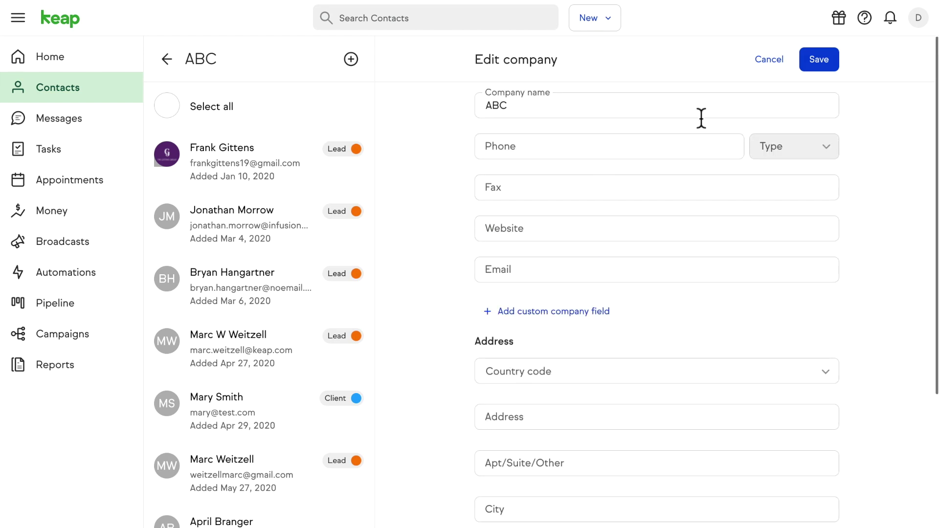
left_click(822, 61)
Step: Select all ABC contacts, then untick the second and third so 8 remain selected
left_click(167, 105)
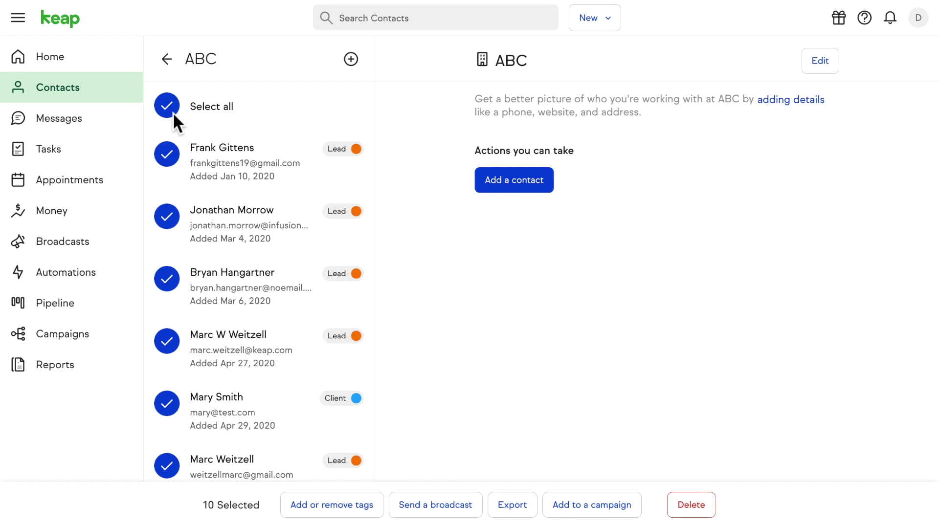
left_click(171, 218)
left_click(176, 275)
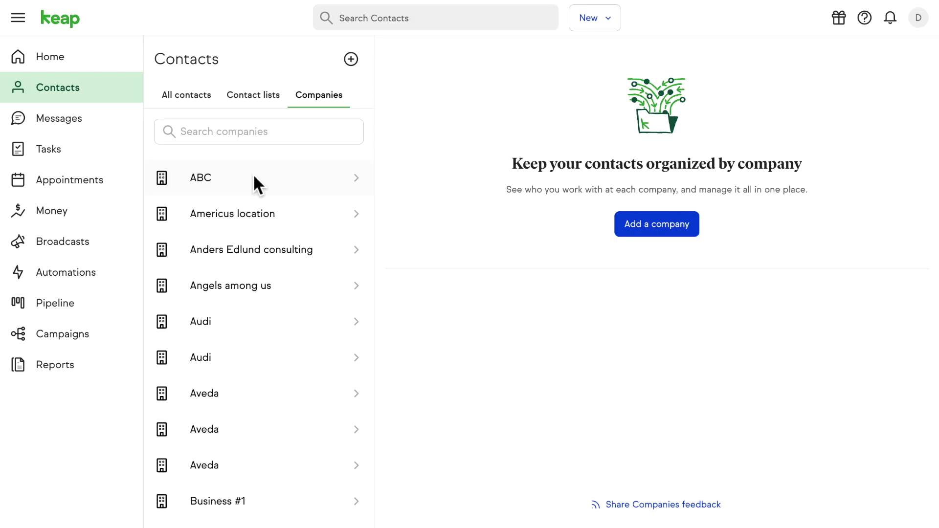
Step: Open the ABC company in edit mode and enter the company phone number
left_click(253, 175)
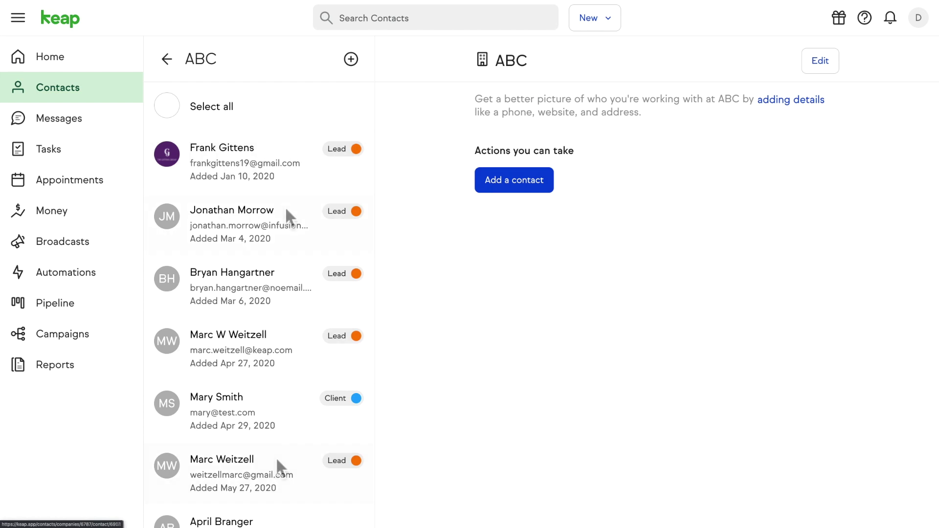
scroll(284, 207, "down", 1)
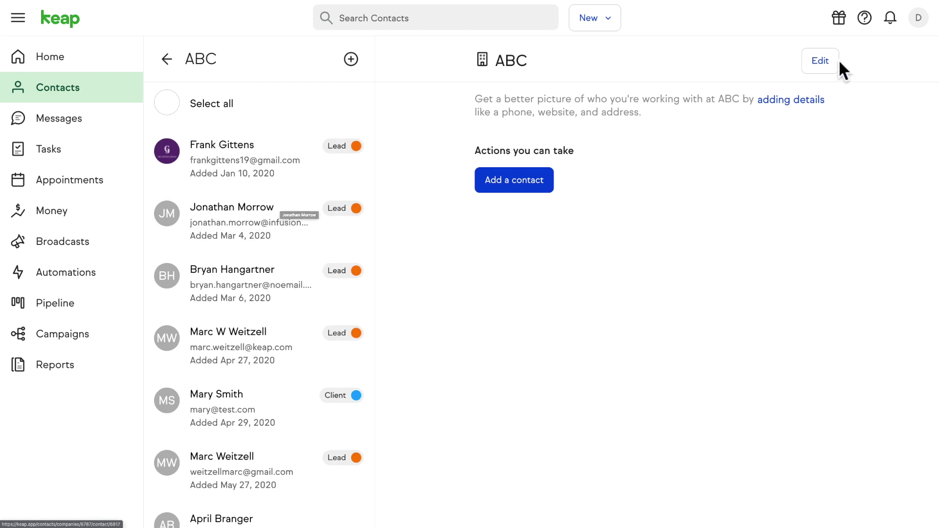
left_click(823, 58)
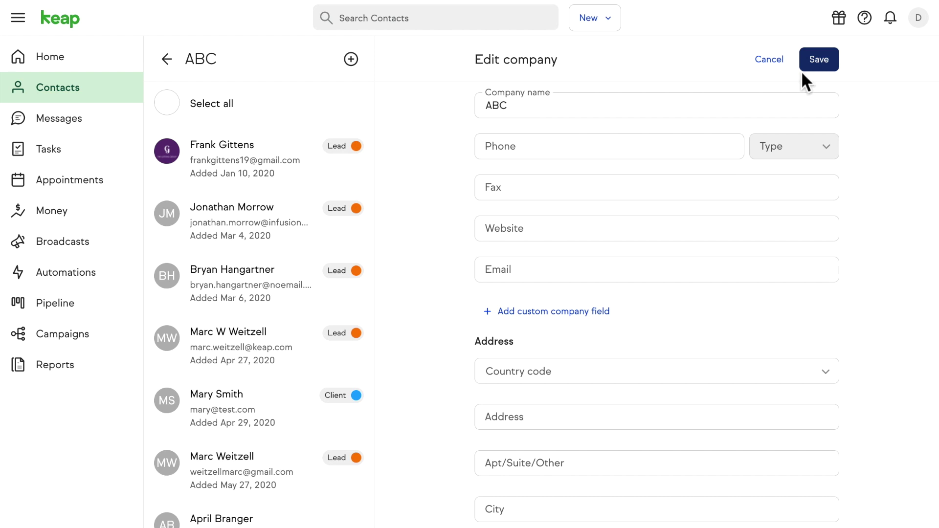
left_click(585, 156)
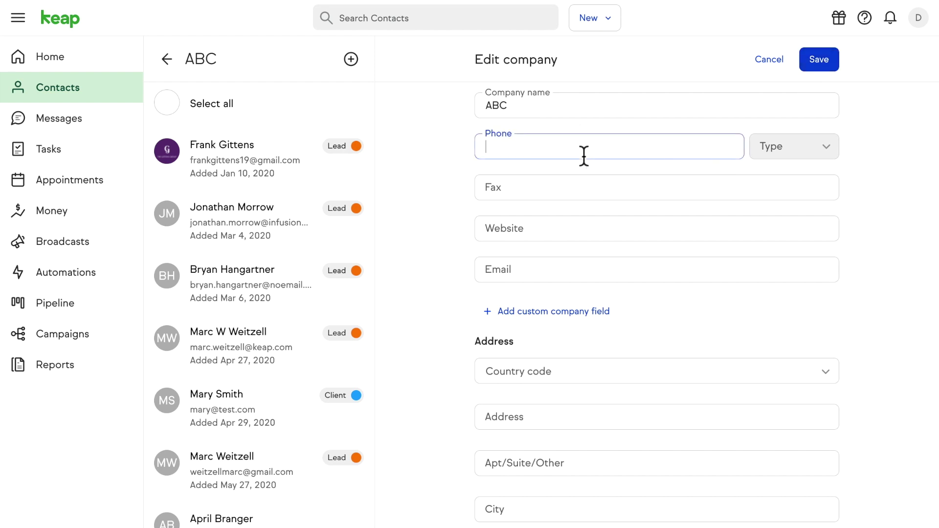
type("1234567891")
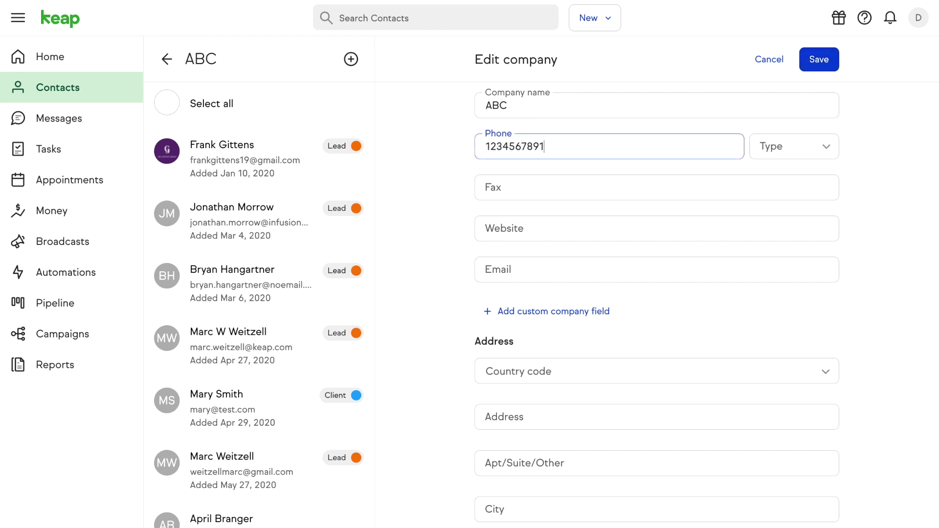
scroll(578, 157, "down", 2)
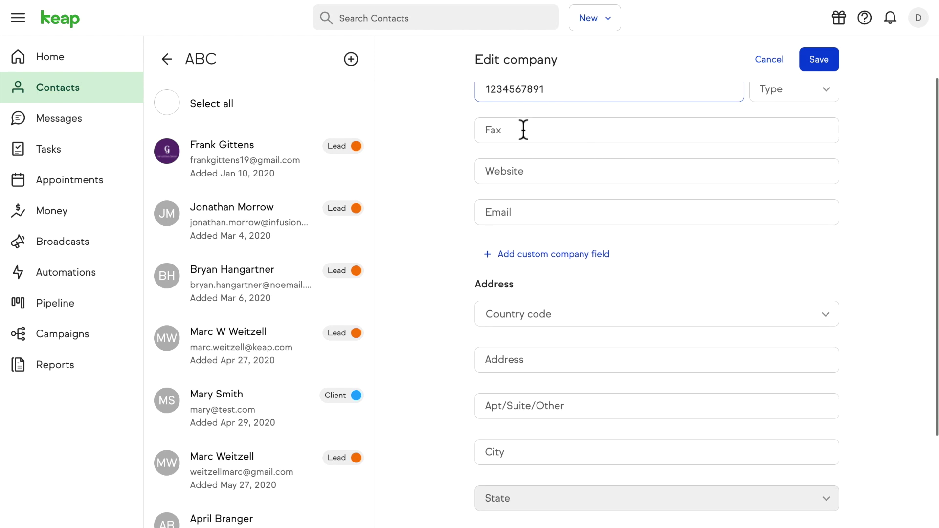
scroll(609, 195, "down", 4)
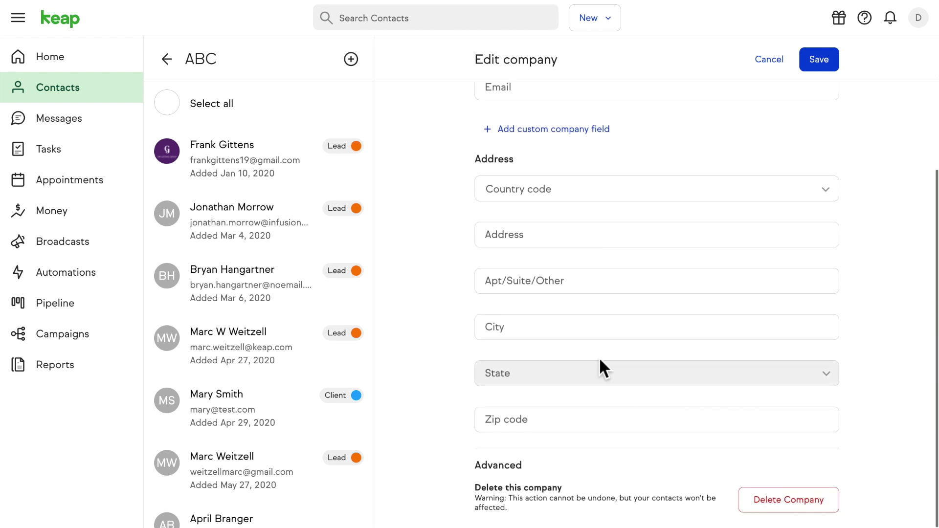
scroll(599, 362, "up", 6)
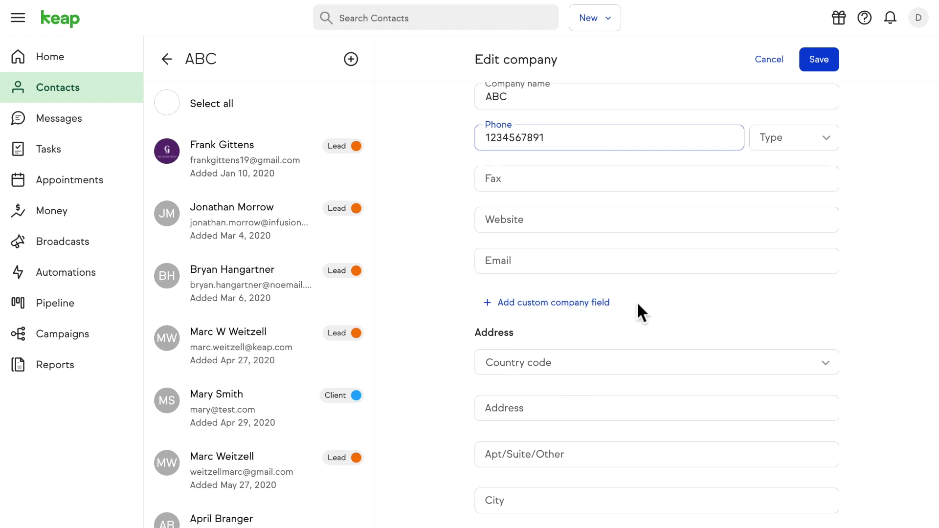
Step: Create a Yes/No field 'Do you like pineapple on pizza?', save ABC, and open its first contact
left_click(579, 303)
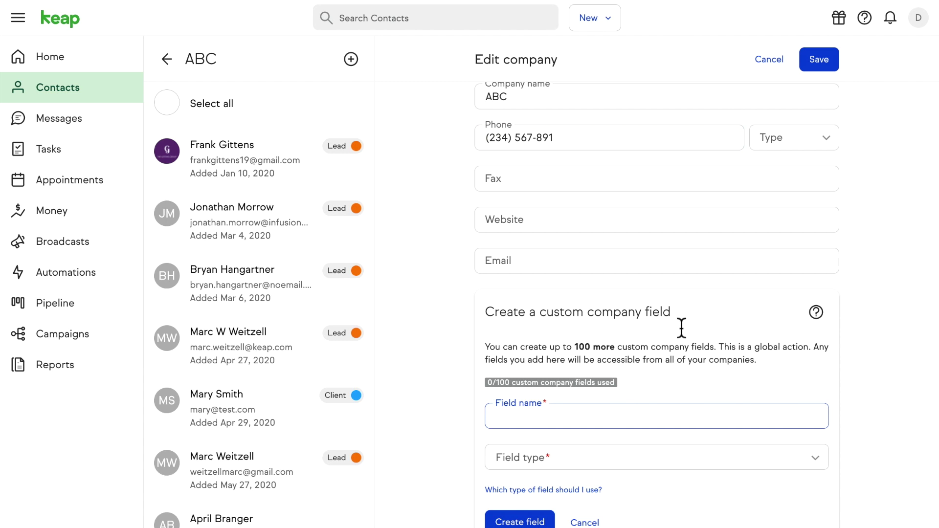
scroll(738, 309, "down", 3)
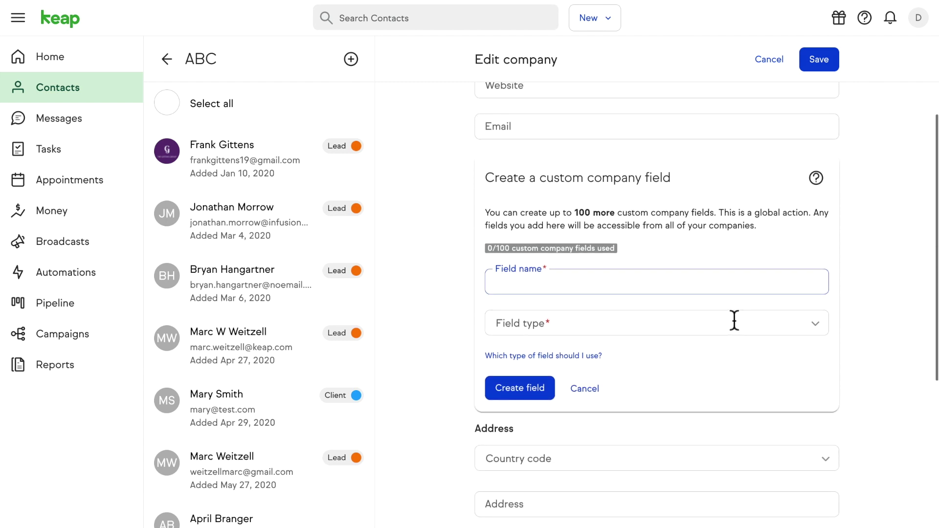
scroll(863, 337, "down", 1)
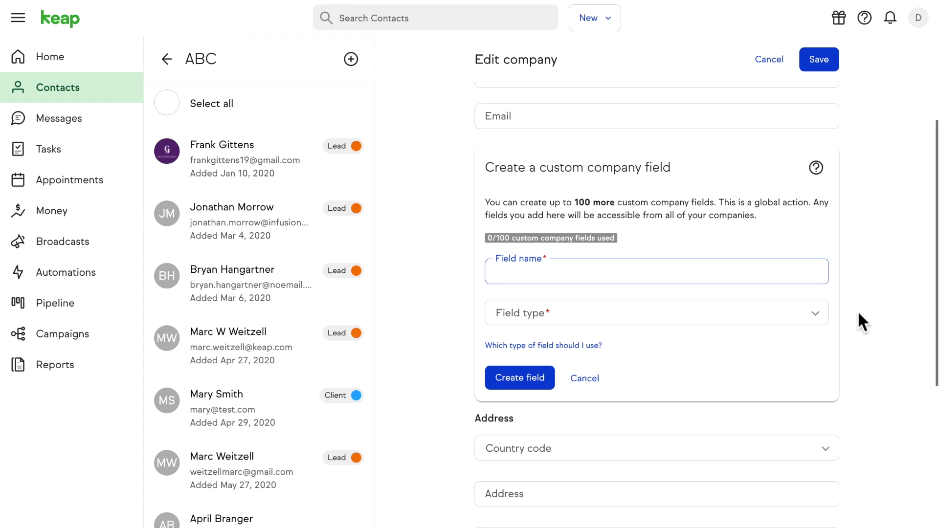
type("D")
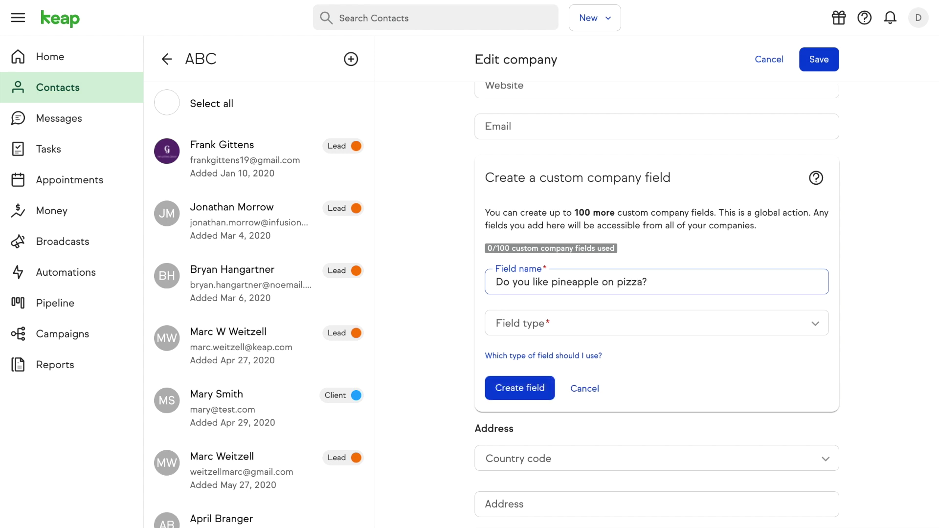
type("o you like pineapple on pizza?")
left_click(687, 323)
scroll(679, 342, "down", 8)
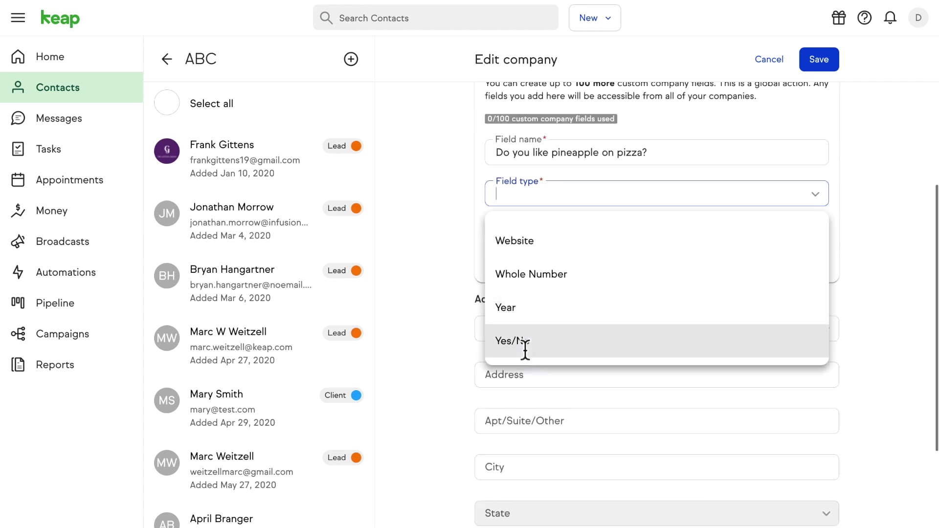
left_click(526, 342)
left_click(529, 260)
left_click(827, 67)
left_click(247, 179)
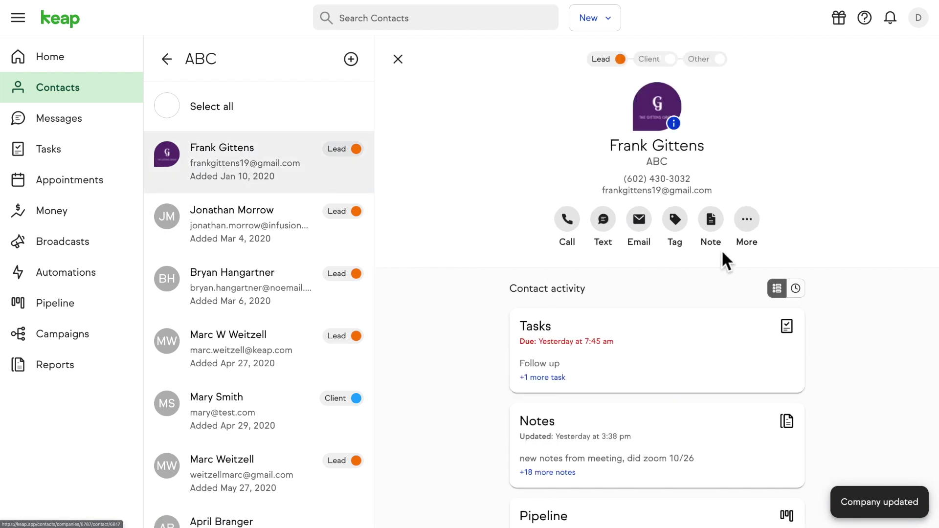
Step: Show the contact's full information and jump to its company, ABC
left_click(675, 124)
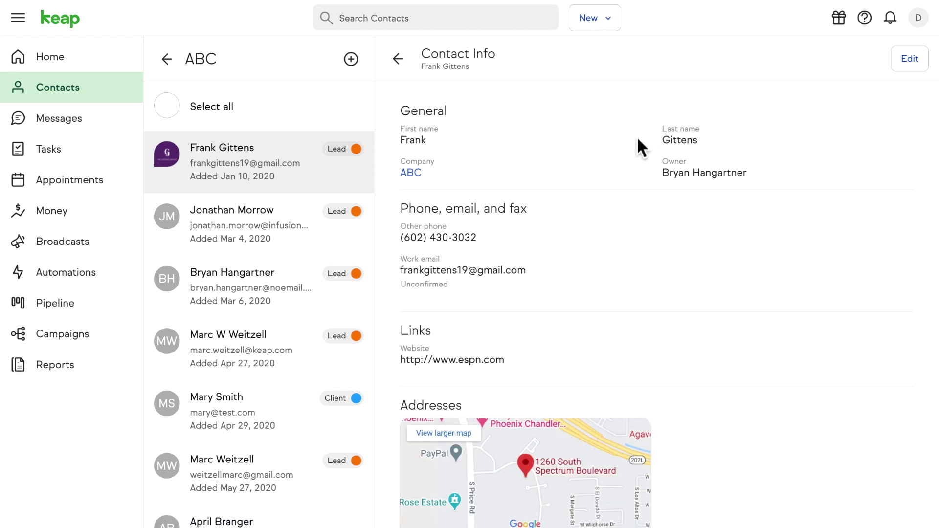
left_click(411, 173)
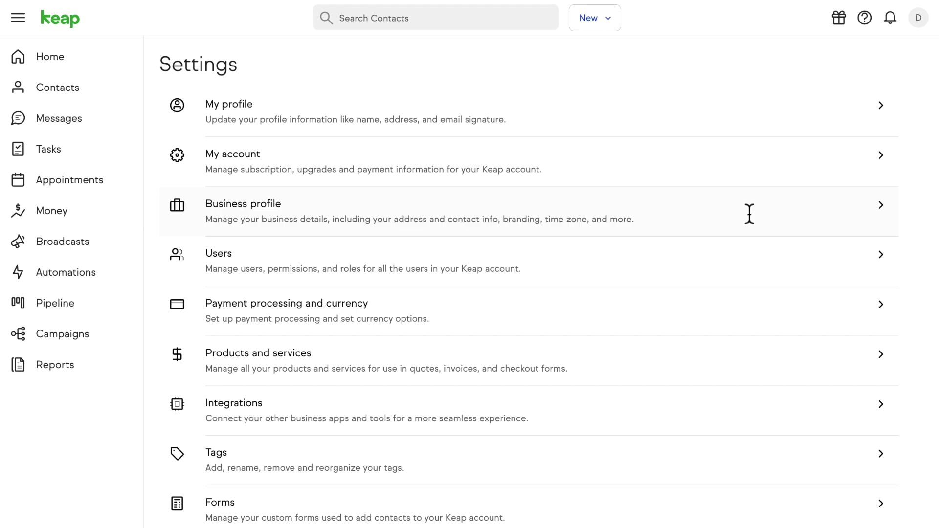
Step: In Integrations settings, explore the Zapier-powered Facebook Lead Ads integration
left_click(544, 419)
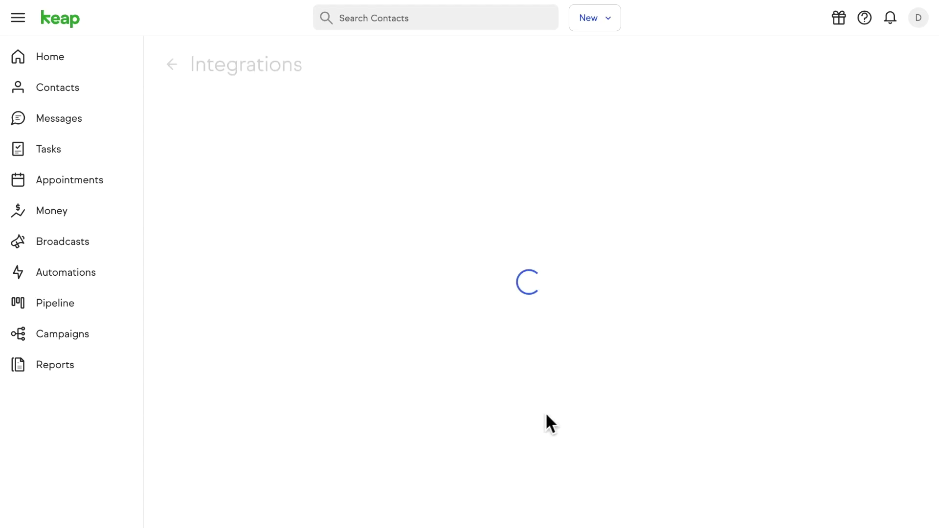
scroll(527, 342, "down", 8)
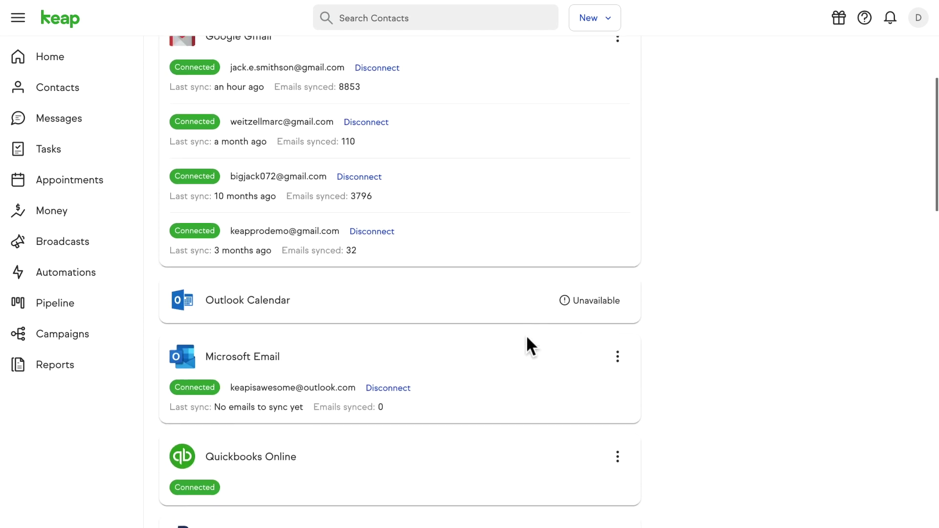
scroll(490, 365, "down", 3)
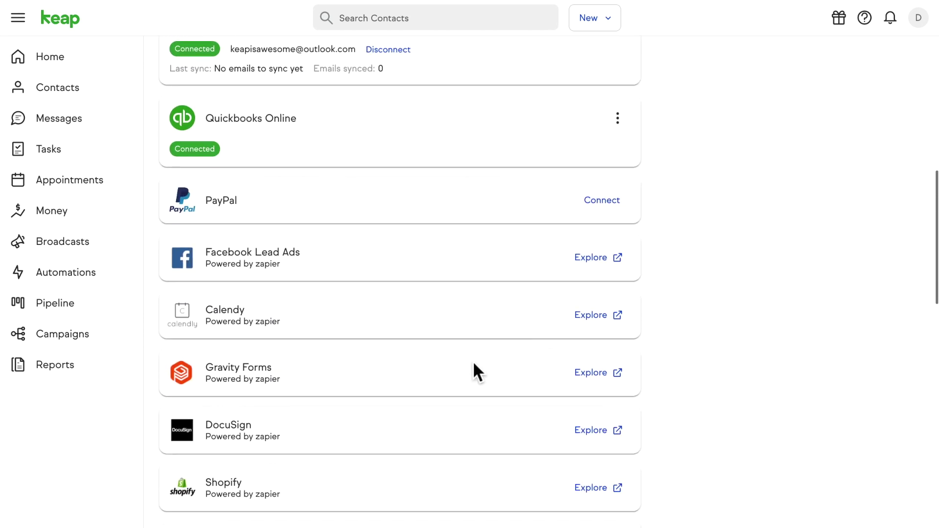
left_click(590, 252)
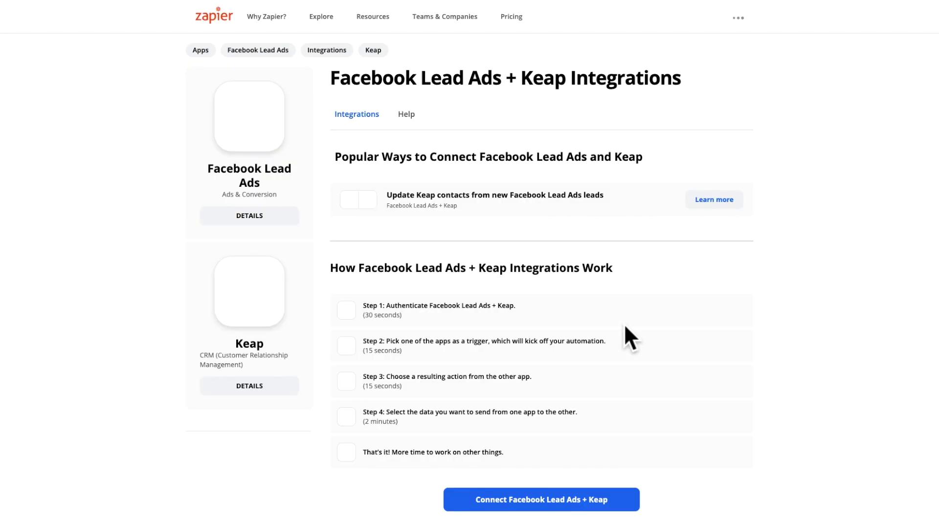
Step: Pair the Facebook Lead Ads New Lead trigger with the Keap Create Task action
scroll(509, 518, "down", 3)
left_click(492, 386)
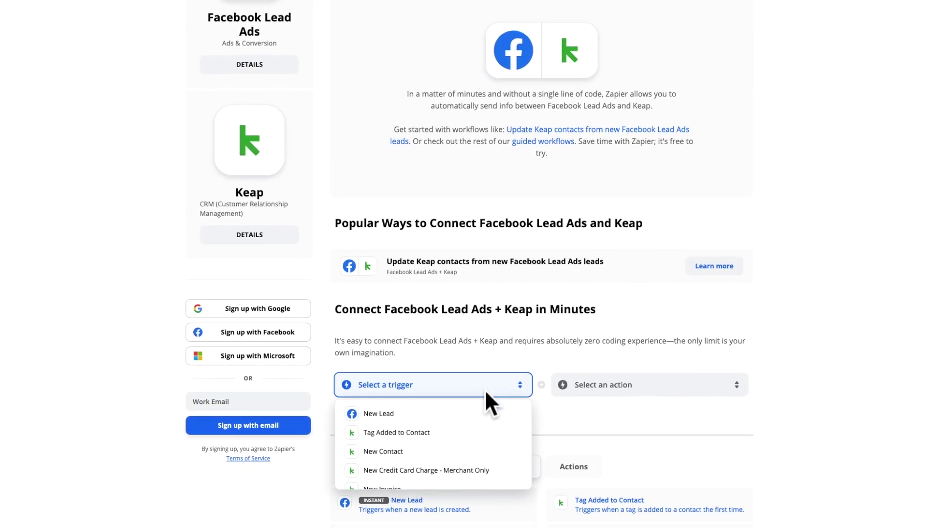
left_click(383, 413)
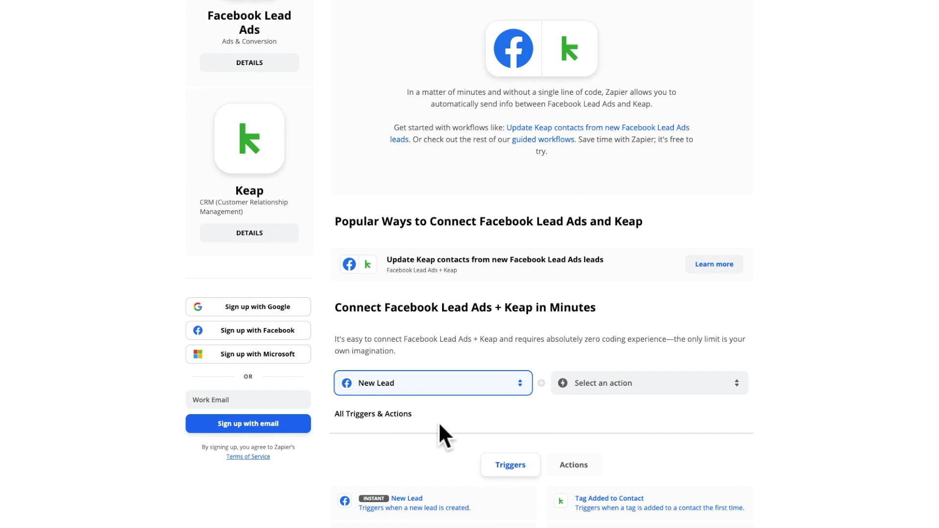
left_click(598, 382)
left_click(606, 469)
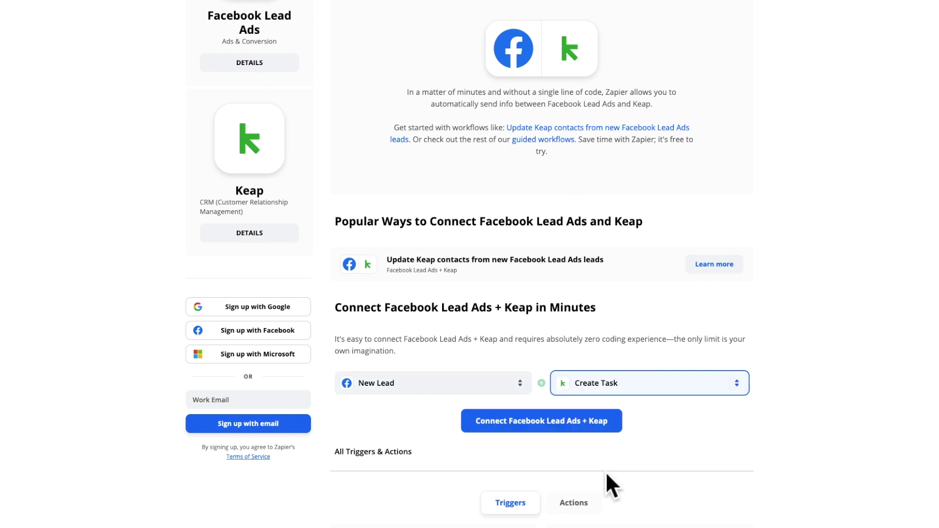
Step: Show the Actions tab and scroll through all available Keap actions
scroll(839, 333, "down", 3)
scroll(840, 335, "down", 3)
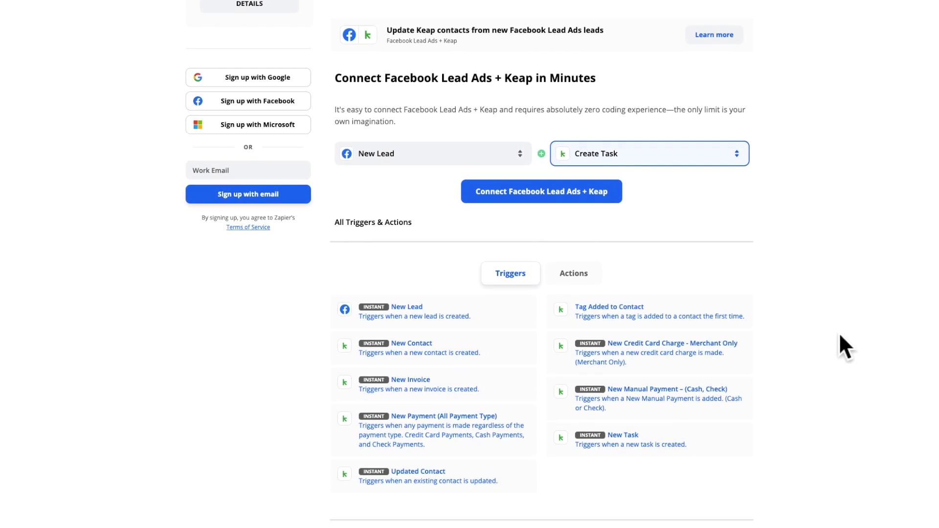
left_click(576, 195)
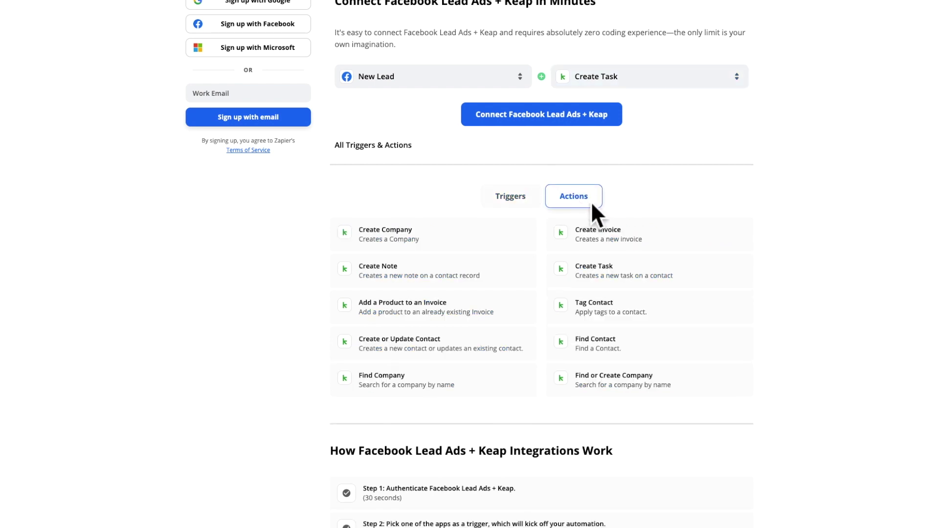
scroll(850, 243, "down", 3)
scroll(850, 242, "down", 3)
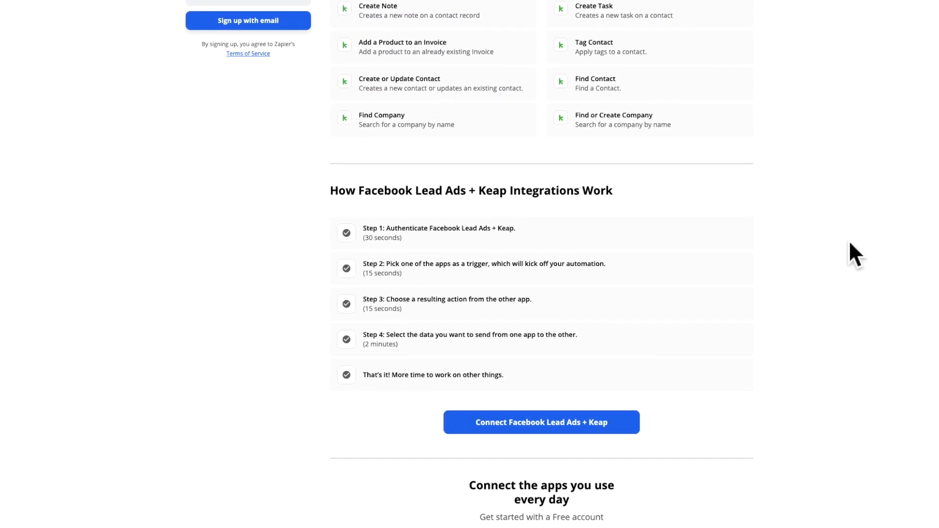
scroll(849, 242, "down", 5)
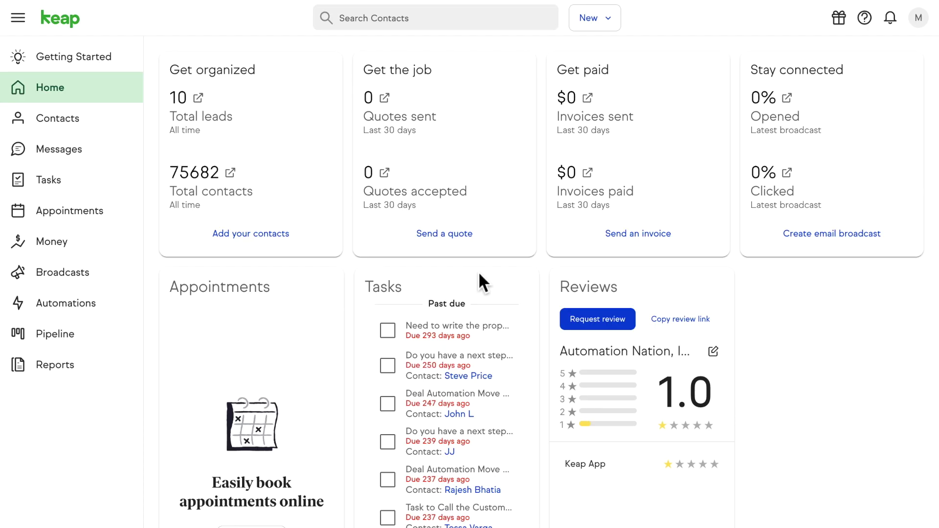
Step: In Automations, toggle Easy and back to Advanced, then edit 'Copy of Thank you email'
left_click(84, 303)
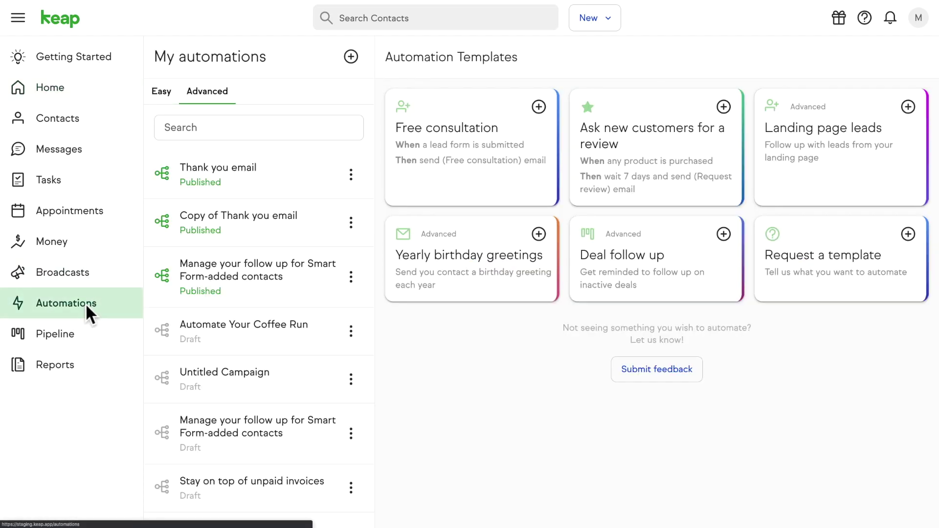
left_click(166, 89)
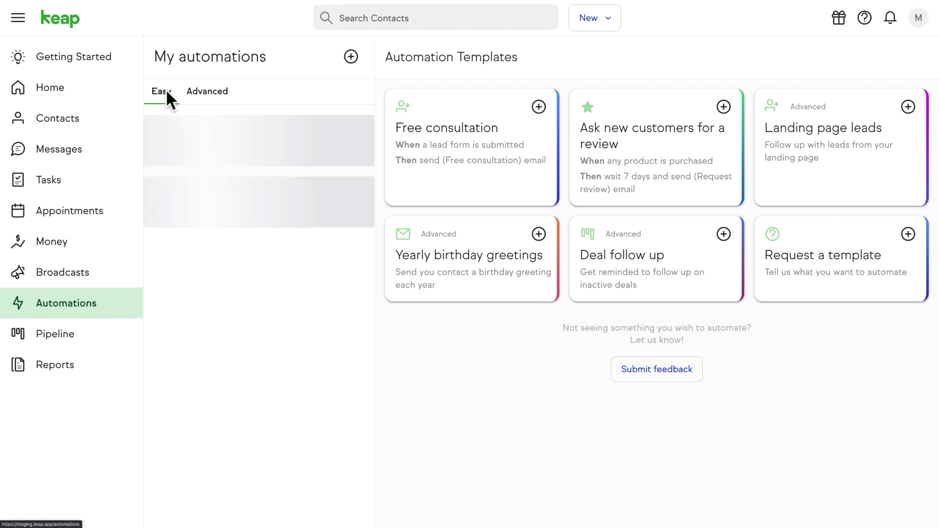
left_click(210, 90)
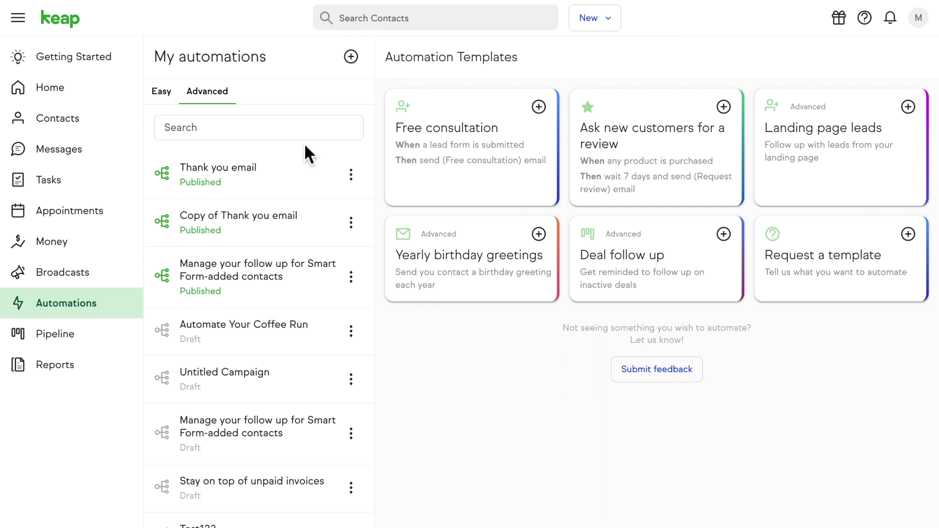
left_click(351, 222)
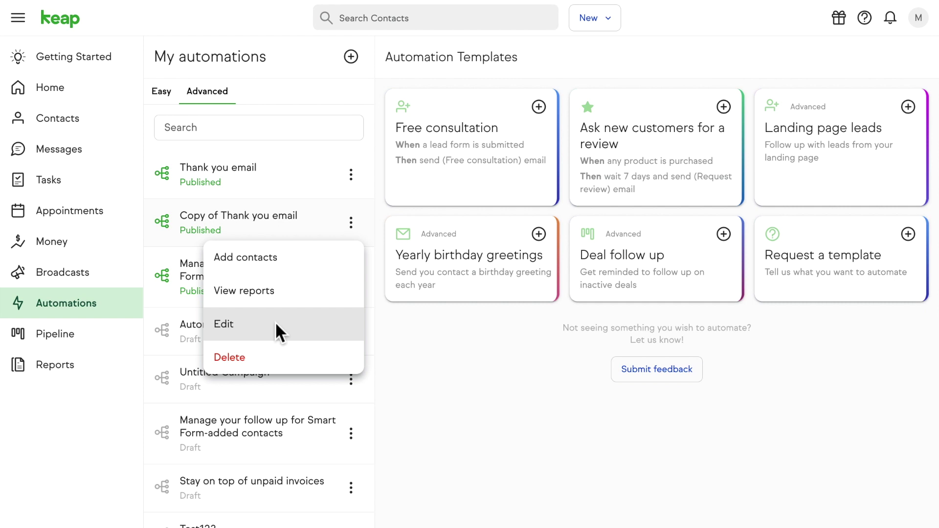
left_click(273, 212)
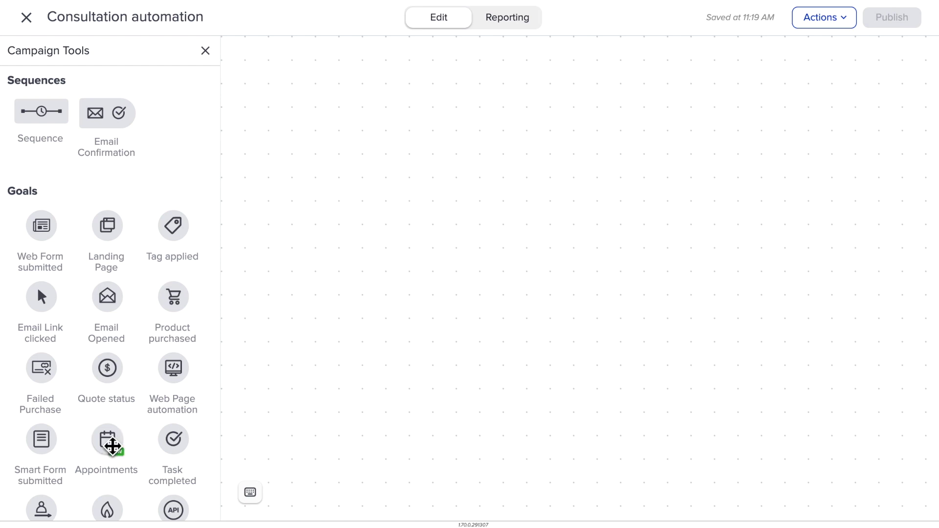
Step: Add an Appointments goal triggered when someone Schedules a Business Consultation
left_click_drag(113, 448, 353, 248)
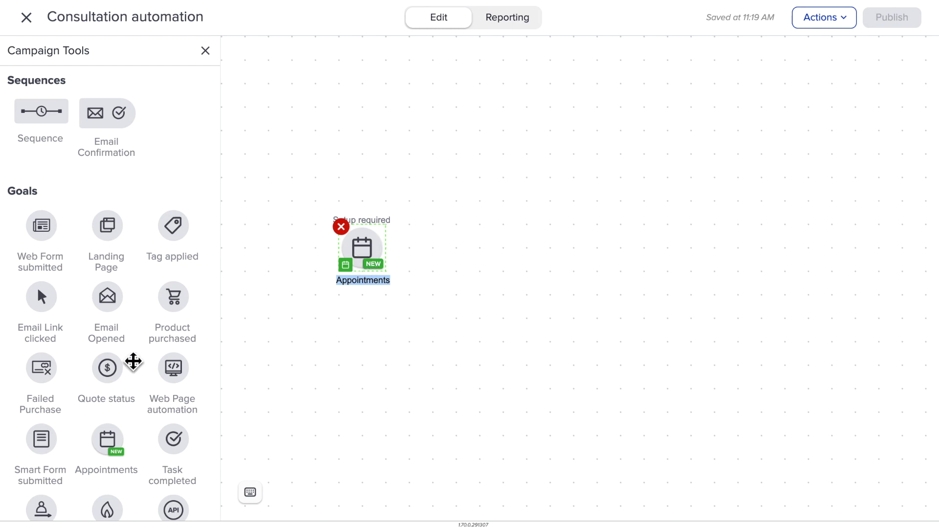
left_click(368, 261)
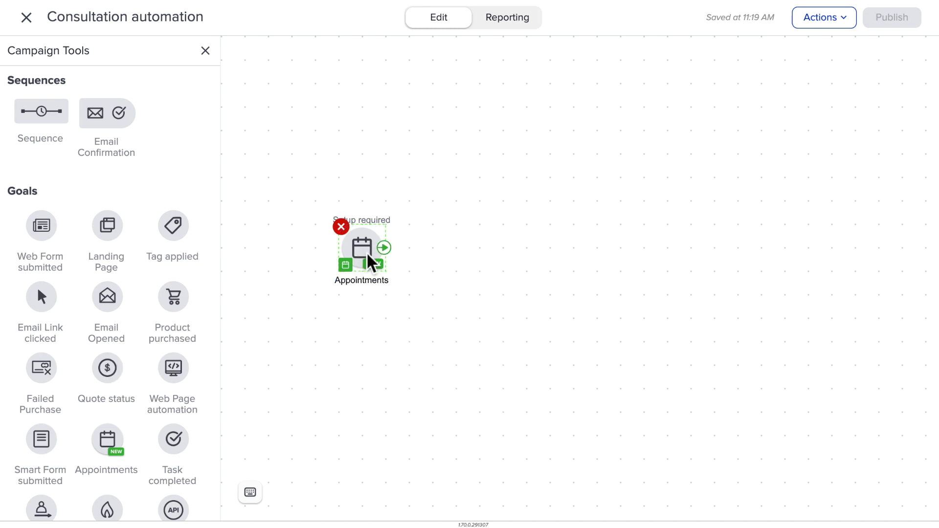
left_click(368, 260)
left_click(434, 275)
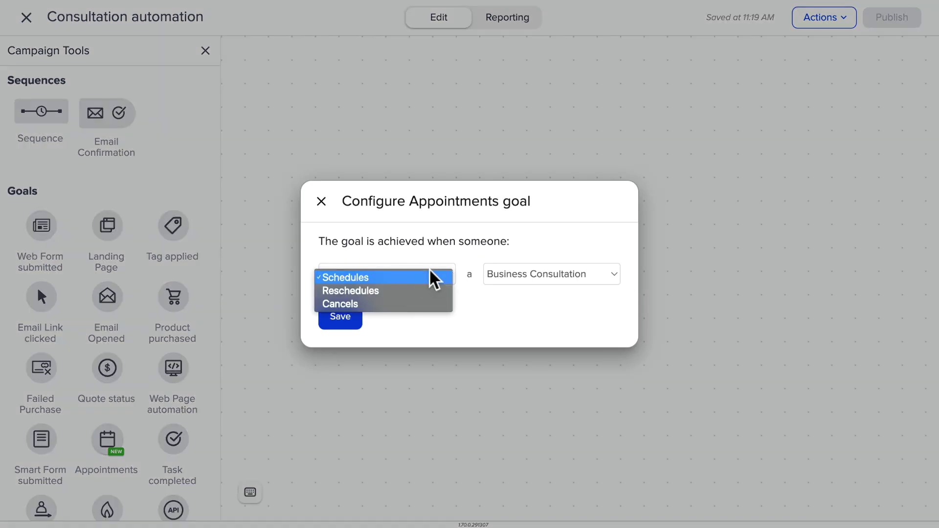
left_click(513, 306)
left_click(569, 280)
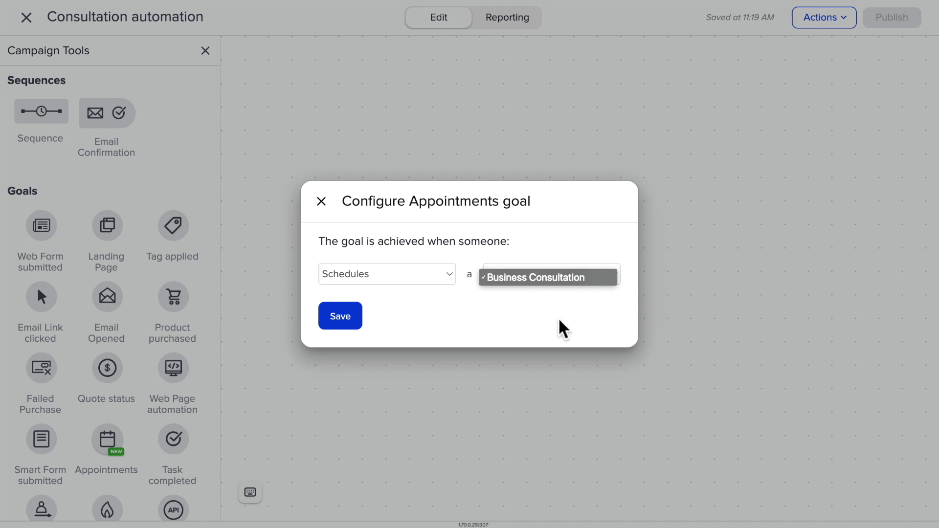
left_click(535, 310)
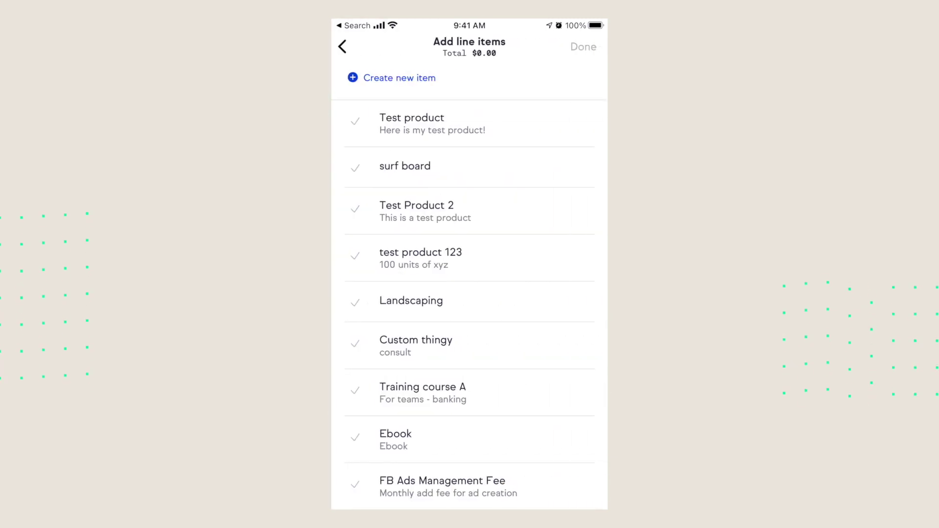
Step: Add a Landscaping line item to the $100.00 invoice, continue, and preview the customer's view
left_click(411, 301)
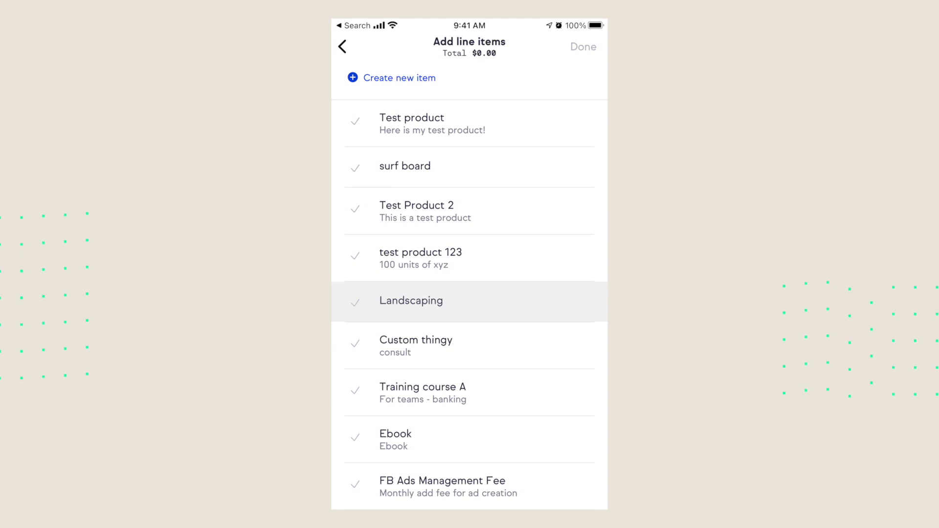
left_click(583, 46)
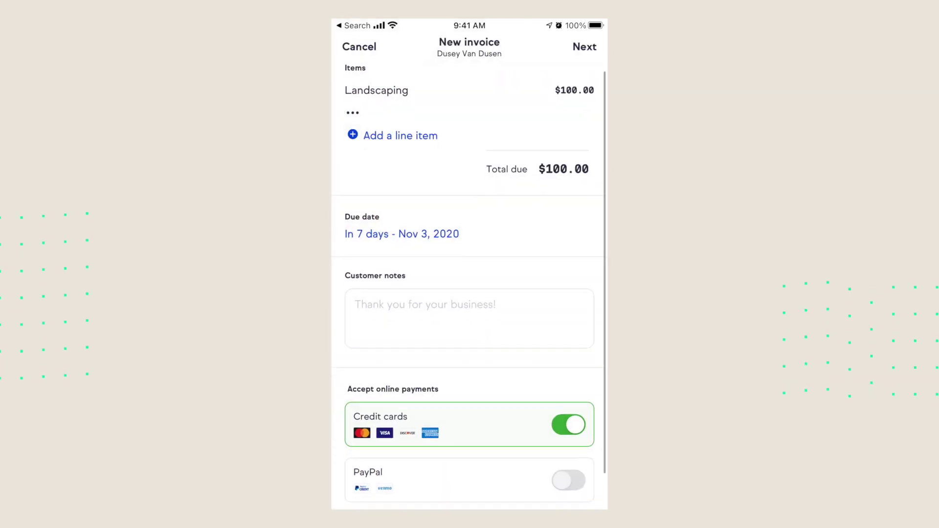
scroll(469, 294, "down", 3)
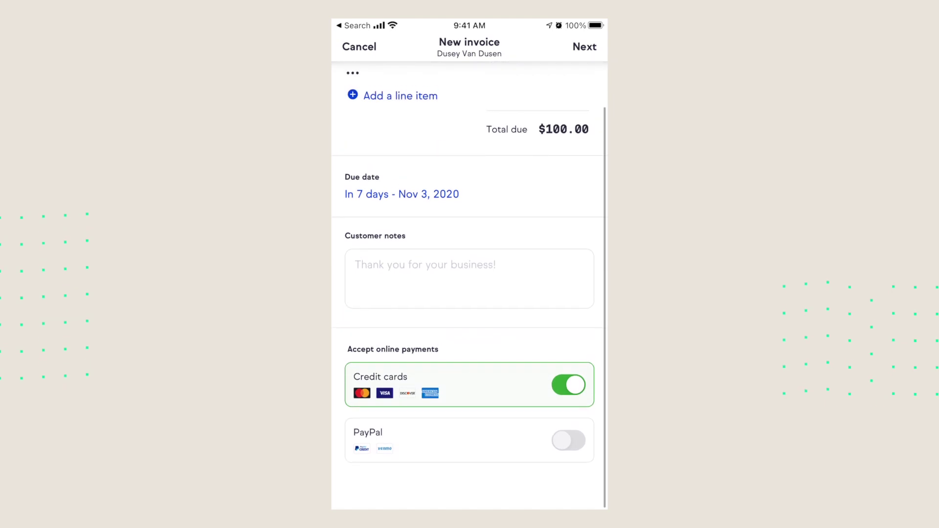
left_click(584, 46)
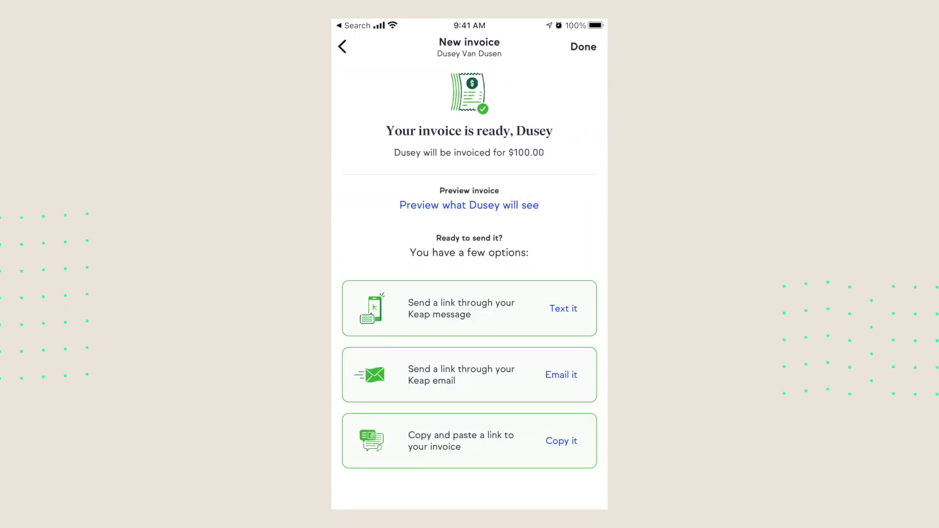
left_click(469, 205)
left_click(579, 60)
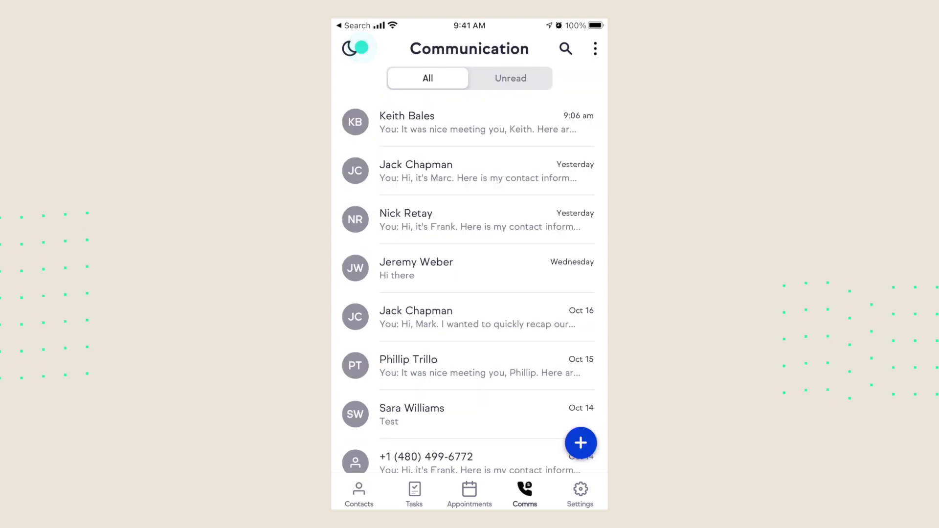
Step: Filter the comms list to Unread conversations, then back to All
left_click(361, 48)
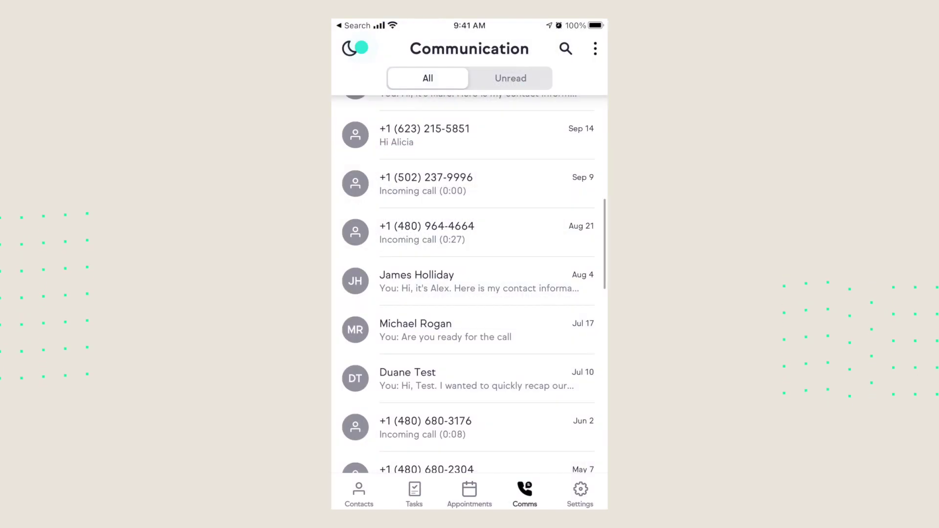
left_click(511, 78)
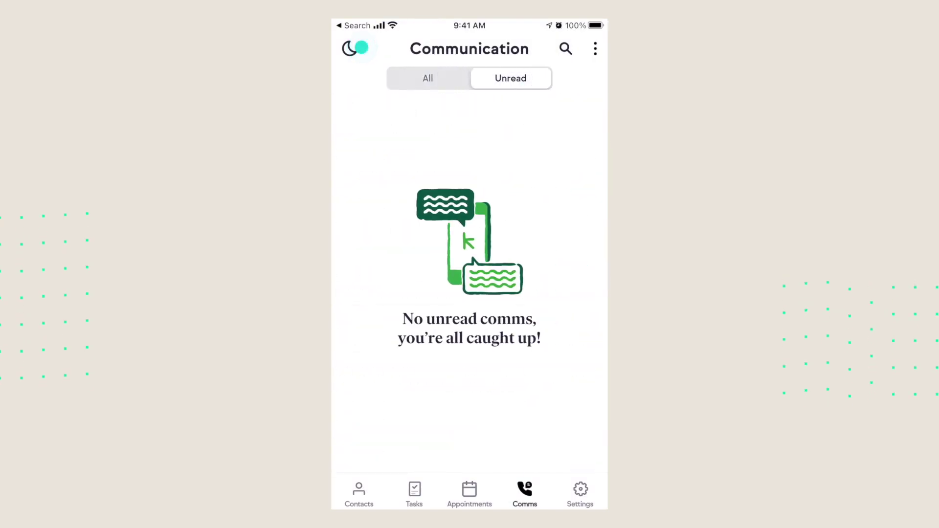
left_click(428, 78)
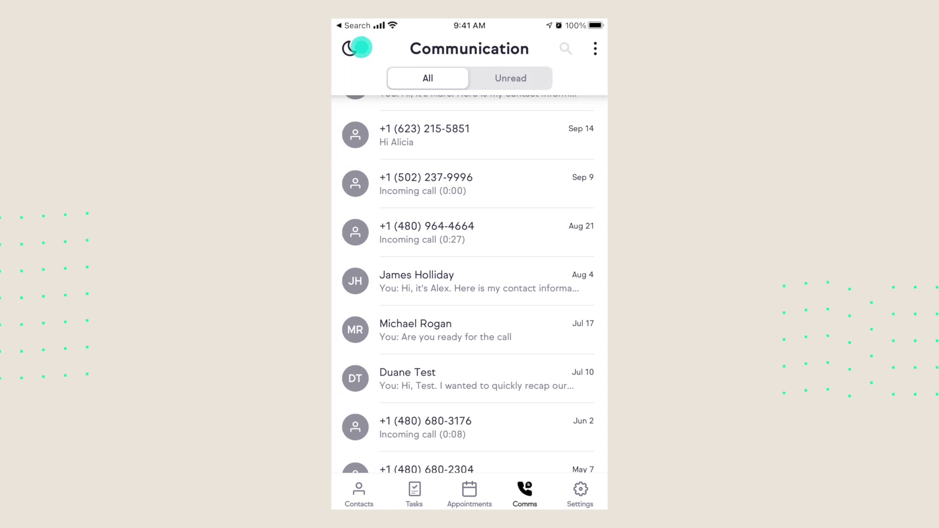
Step: Start and cancel a message search, then view and close the Snooze tips
left_click(361, 47)
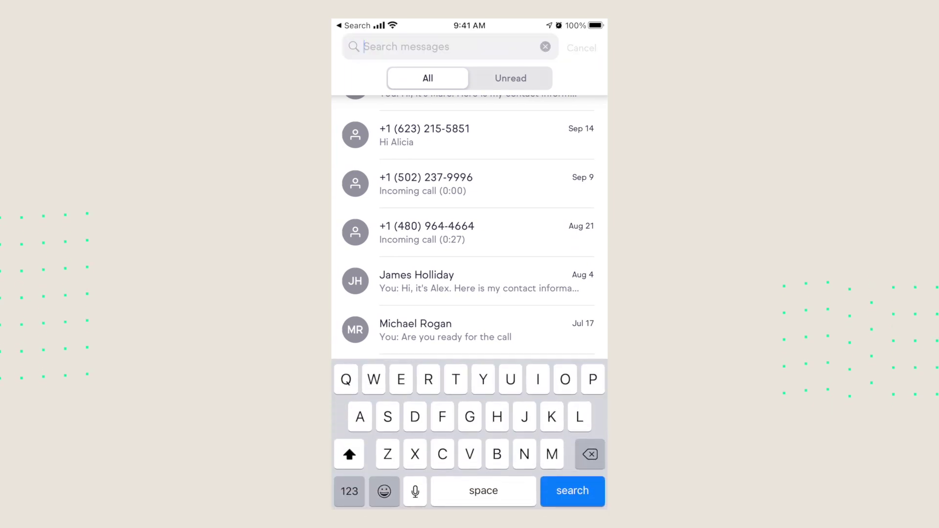
left_click(358, 47)
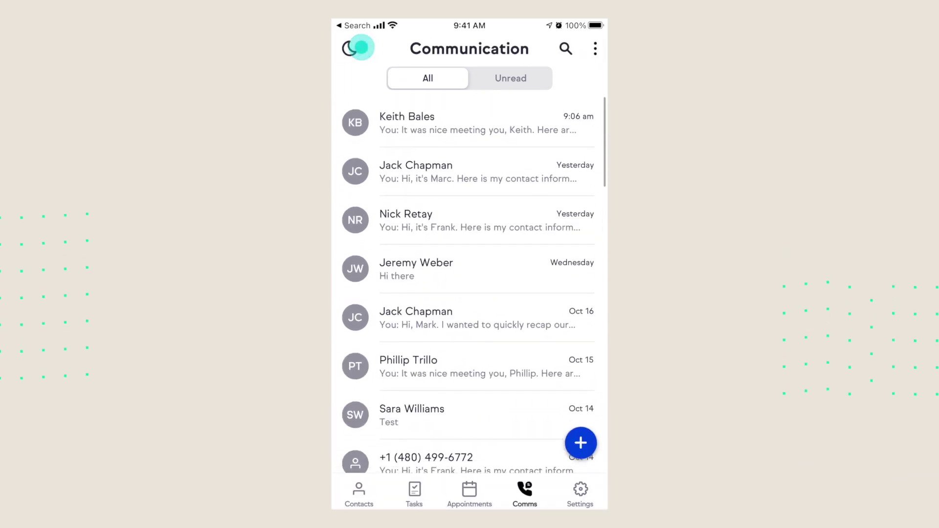
left_click(361, 48)
left_click(582, 60)
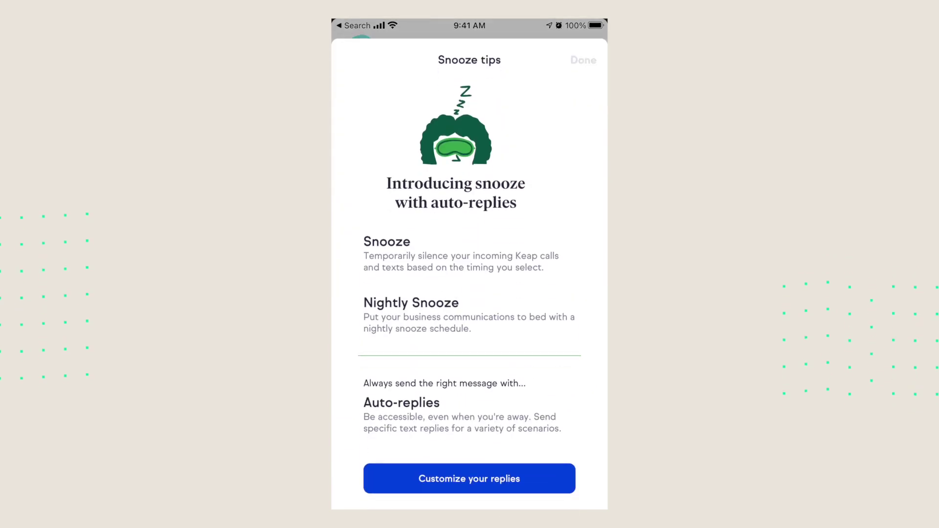
Step: Close the Snooze tips and swipe the third conversation to reveal its unread action
left_click(595, 48)
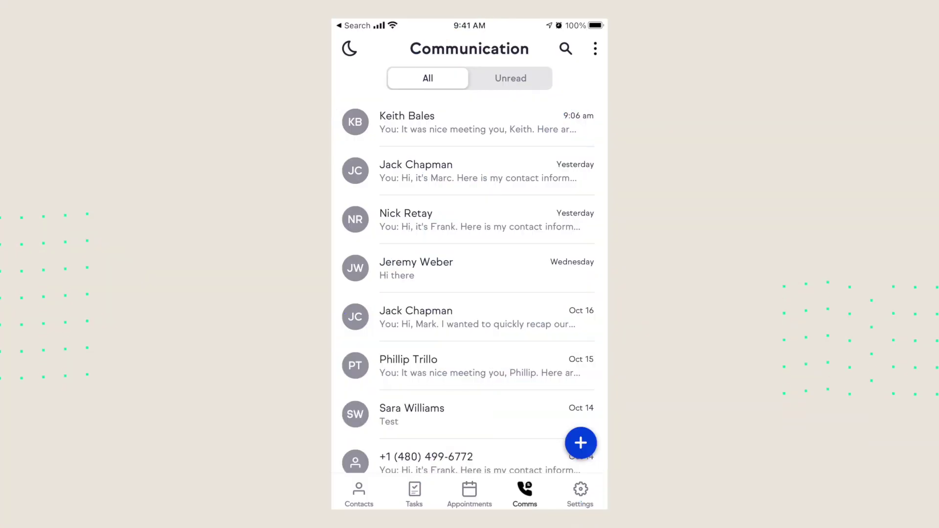
left_click_drag(563, 220, 391, 220)
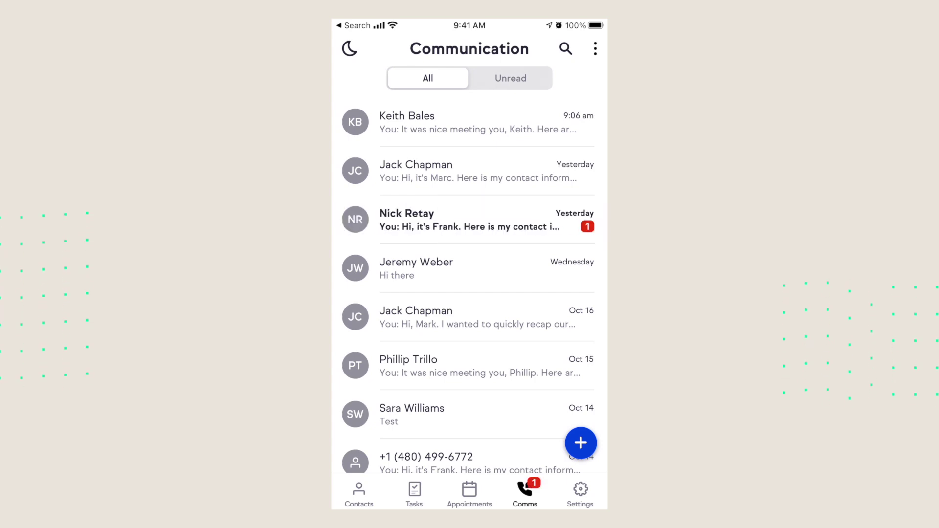
left_click_drag(563, 220, 391, 221)
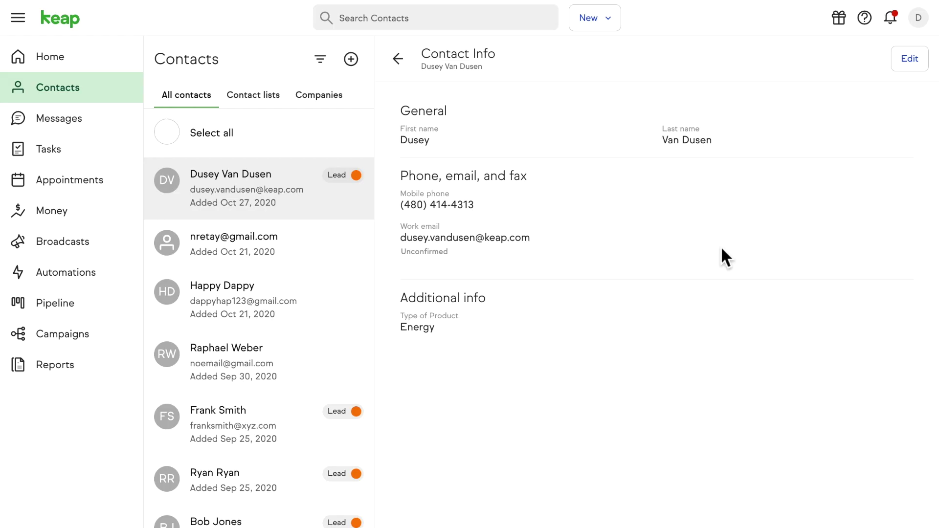
Step: Edit the lead's Contact Info and add an Anniversary date field
left_click(911, 63)
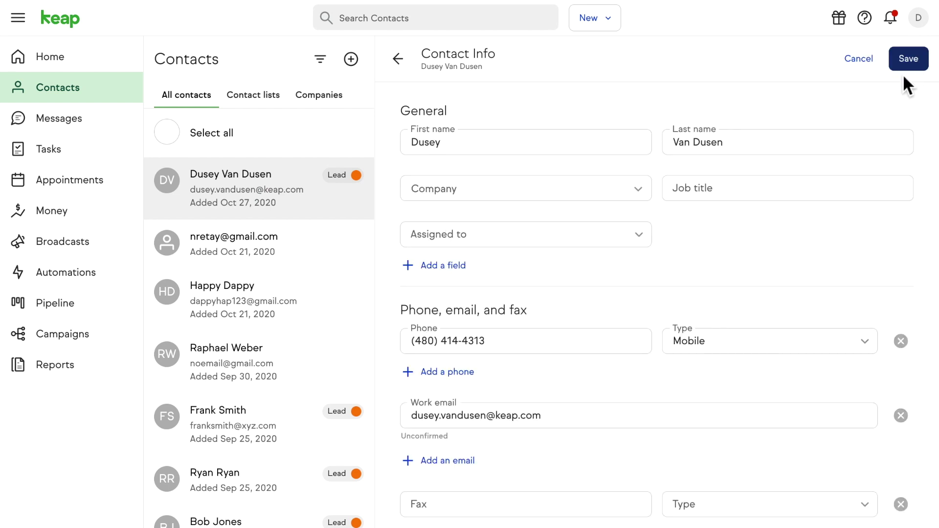
left_click(424, 264)
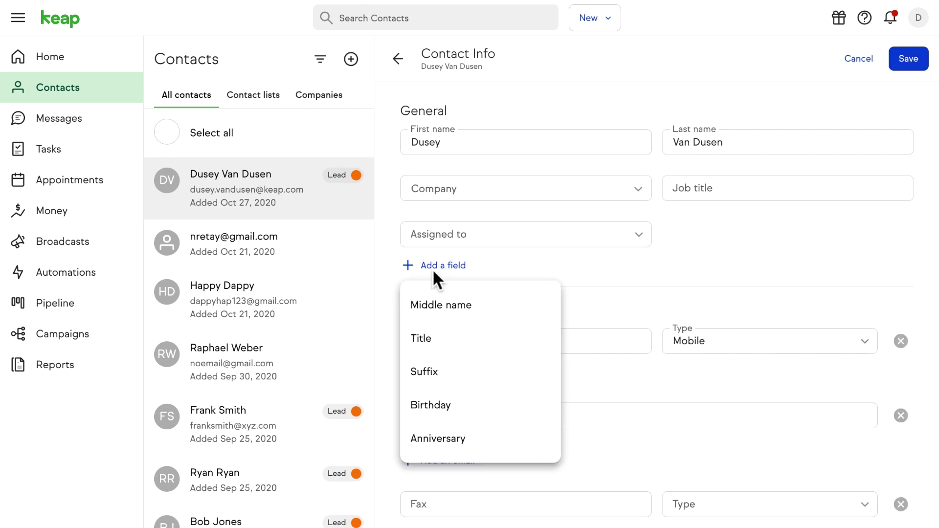
left_click(449, 440)
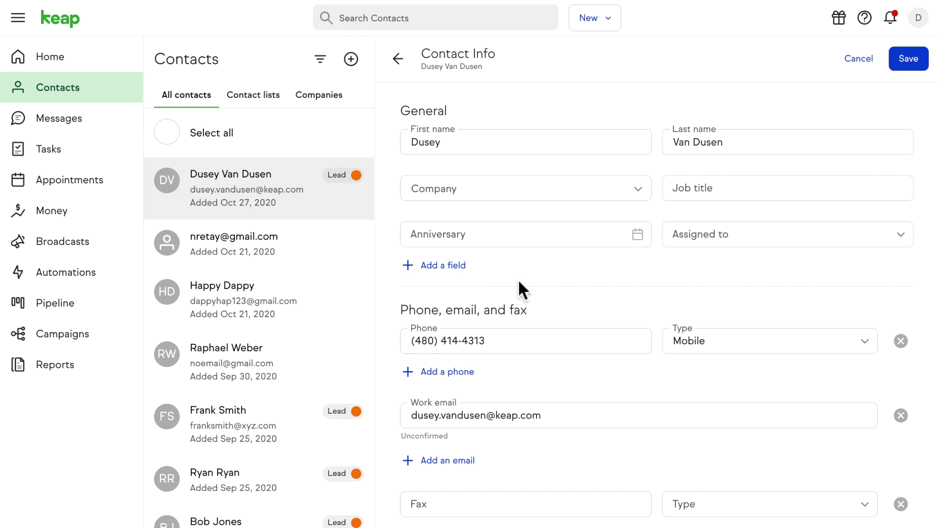
Step: Start entering a fax number, then open and dismiss the email type choices
scroll(514, 269, "down", 3)
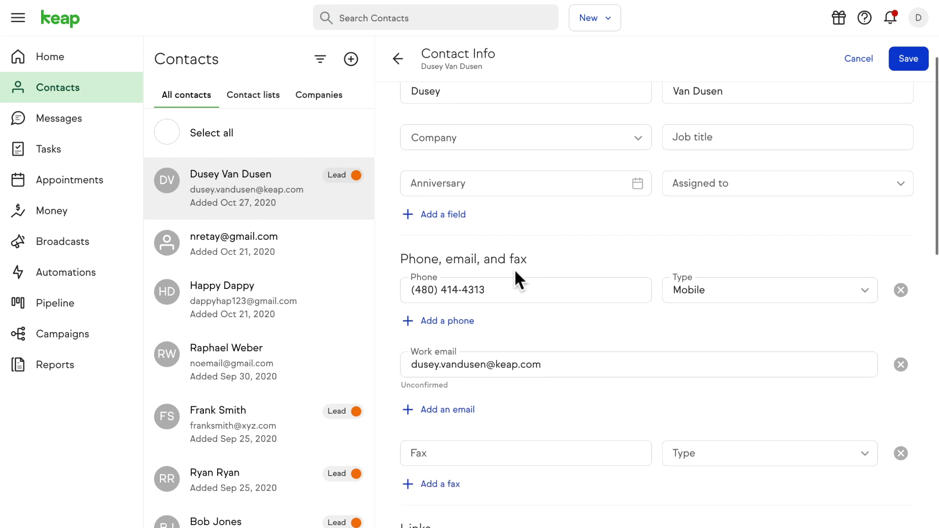
left_click(484, 381)
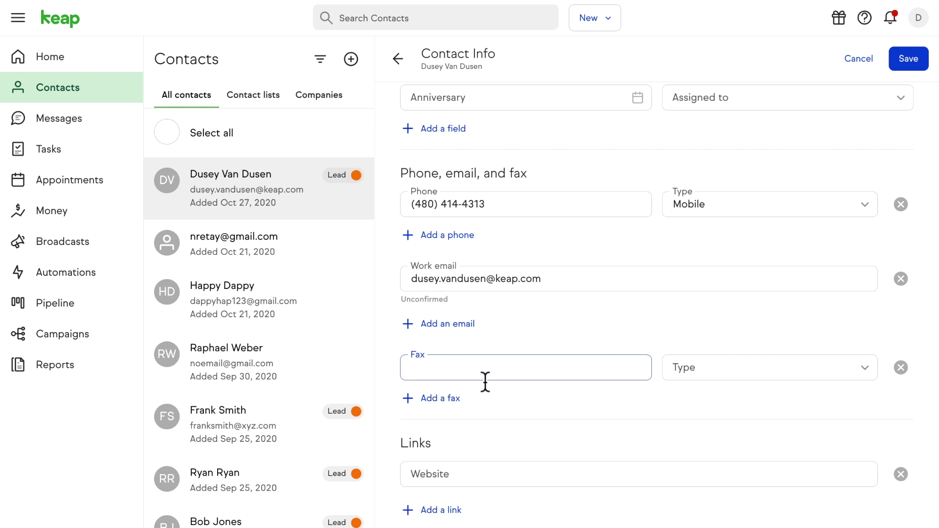
left_click(585, 321)
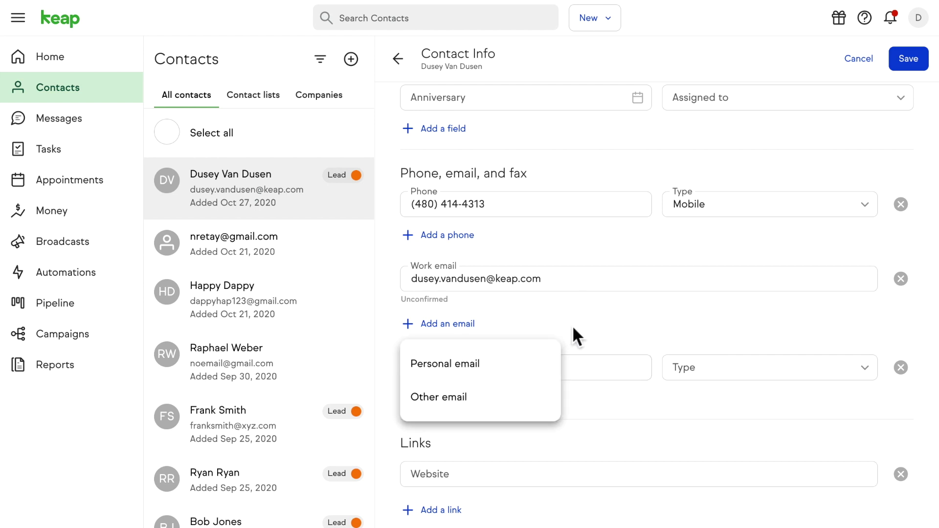
left_click(610, 321)
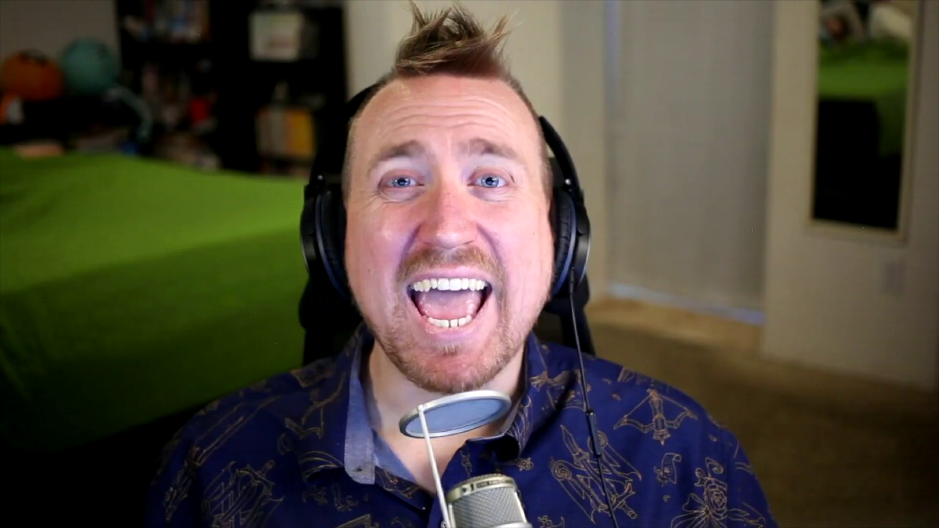